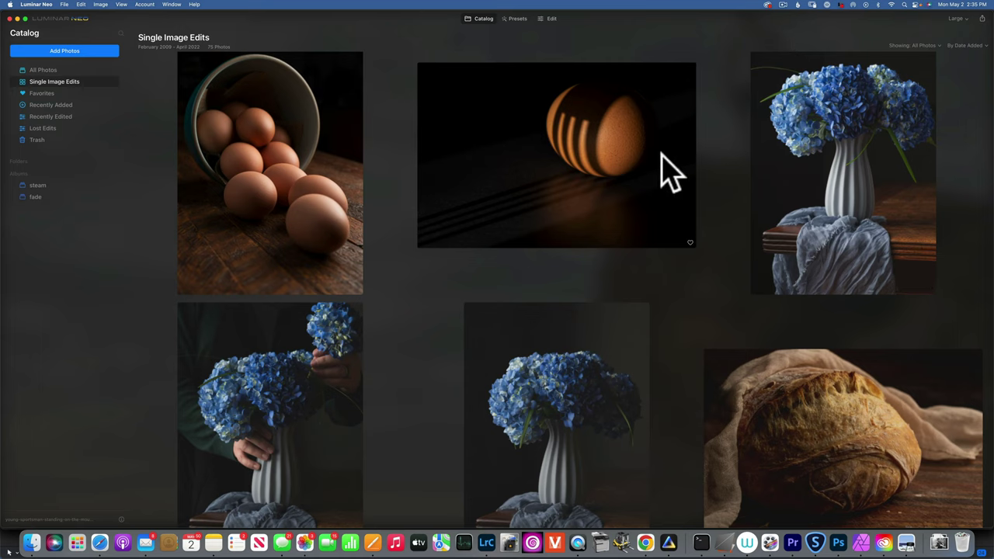
# - Open the cliff photo in Edit with the Matte tool and its Color Toning section expanded
pyautogui.click(551, 19)
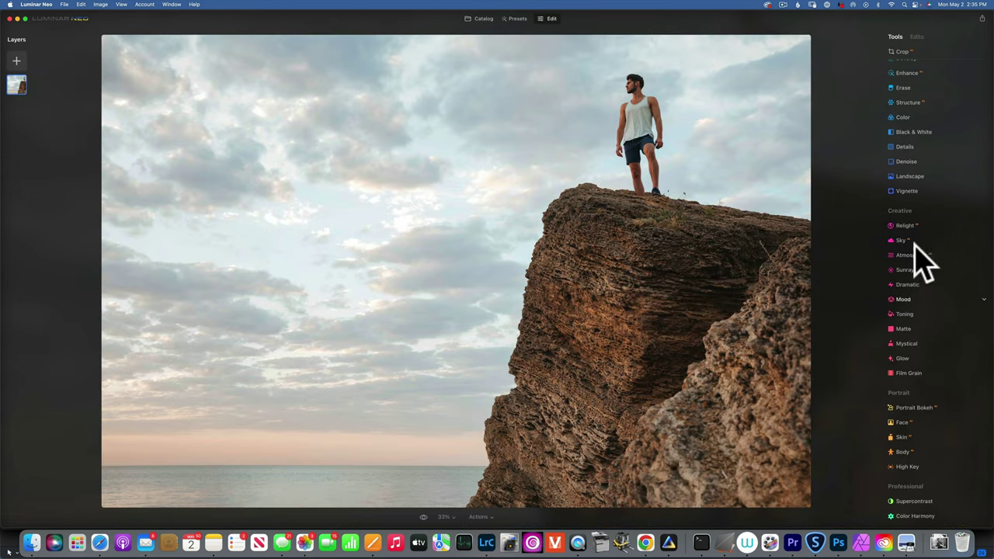
pyautogui.click(904, 329)
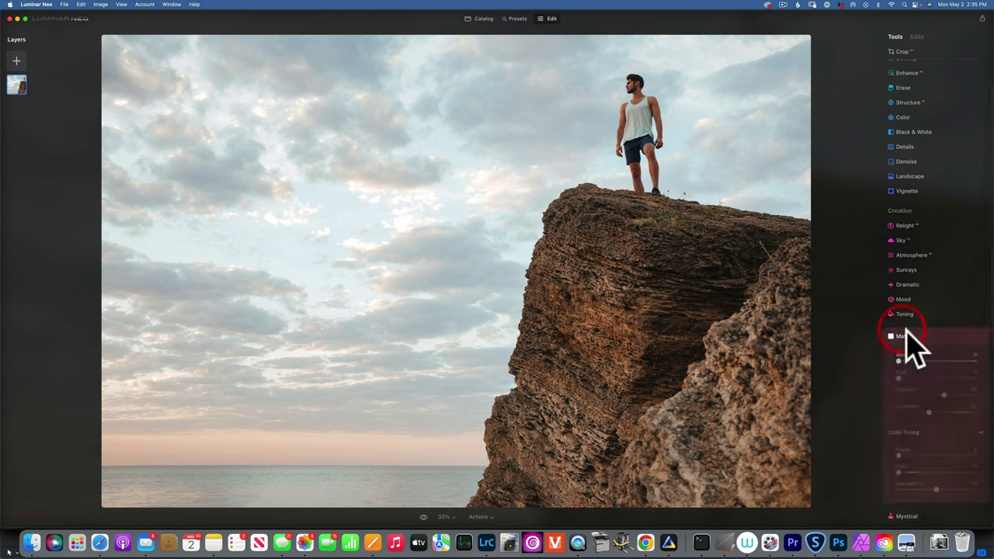
pyautogui.scroll(-3, 908, 328)
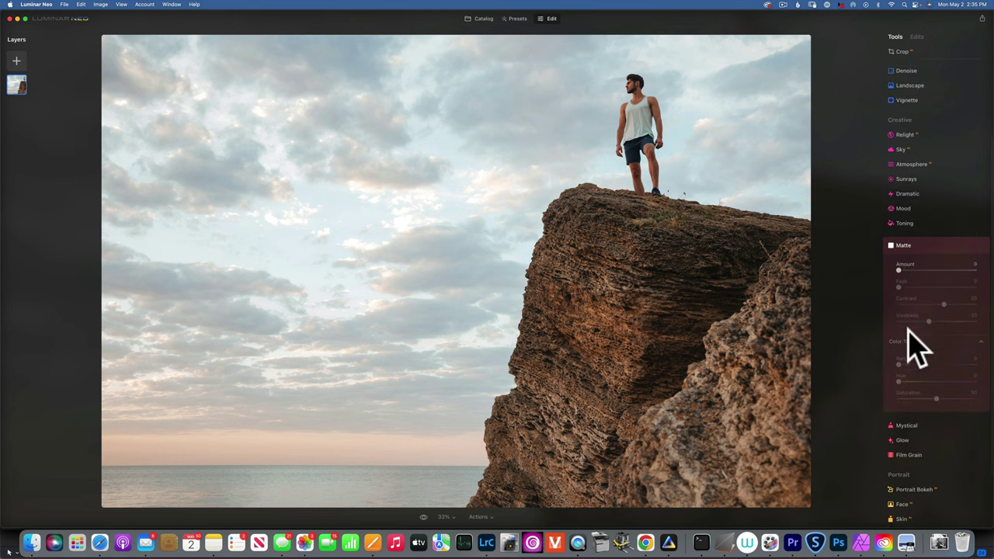
pyautogui.click(980, 332)
pyautogui.click(980, 334)
pyautogui.click(980, 335)
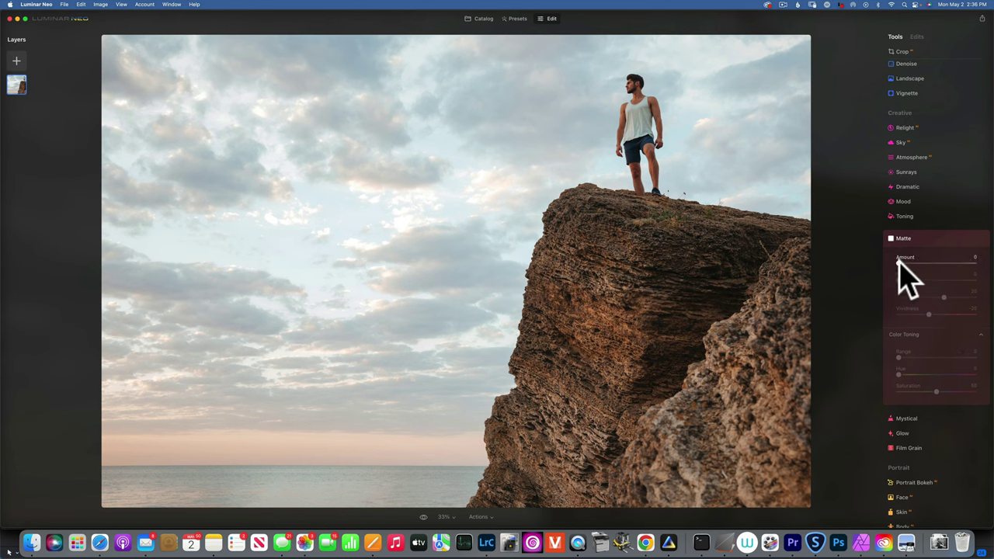
# - Set the cliff photo's Matte to Amount 65, Fade 37, Contrast 36 and Vividness 49
pyautogui.moveTo(898, 262); pyautogui.dragTo(899, 264)
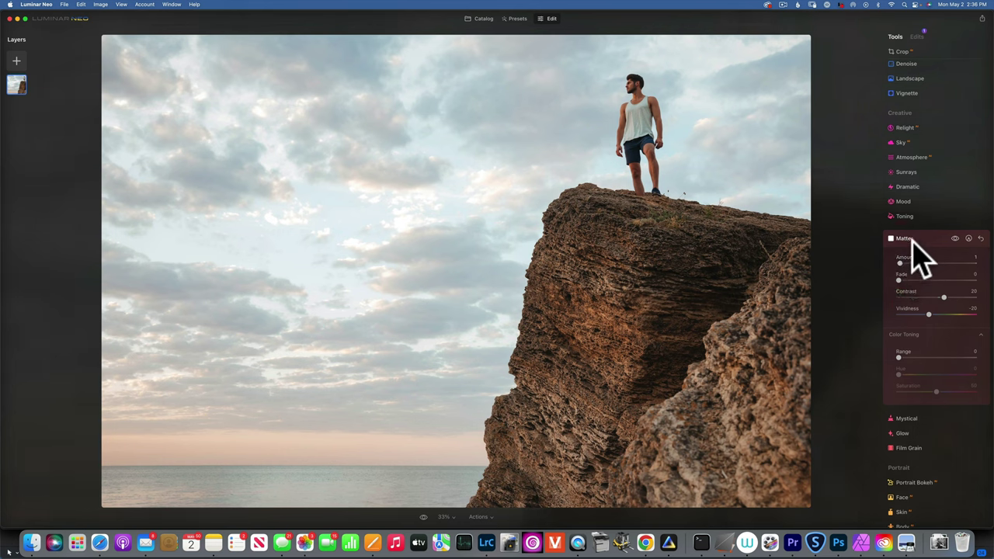
pyautogui.moveTo(899, 264); pyautogui.dragTo(959, 264)
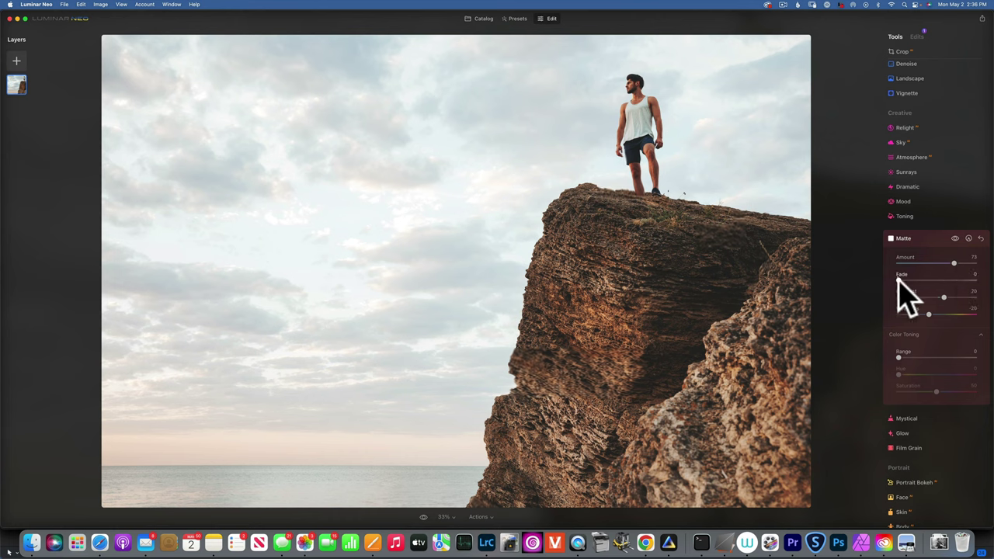
pyautogui.moveTo(899, 280); pyautogui.dragTo(943, 281)
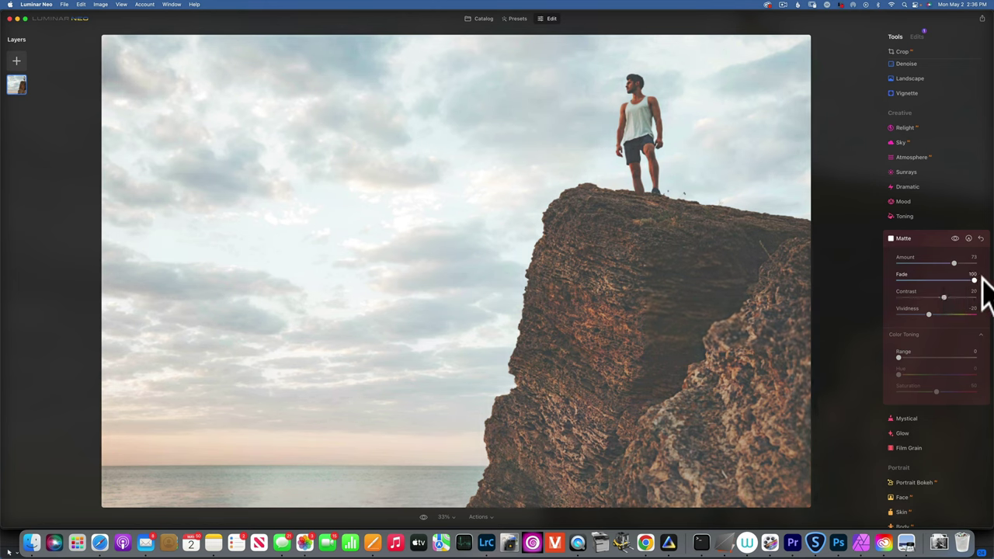
pyautogui.moveTo(967, 278); pyautogui.dragTo(953, 315)
pyautogui.click(940, 299)
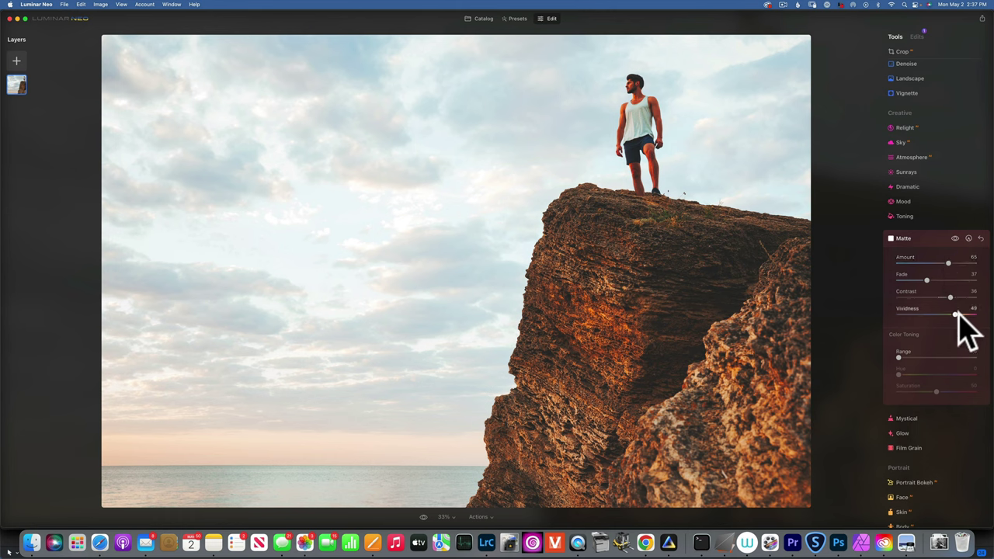
# - Set the cliff's Matte colour toning to Range 100, Hue 186 (green-teal) and Saturation 100
pyautogui.click(897, 355)
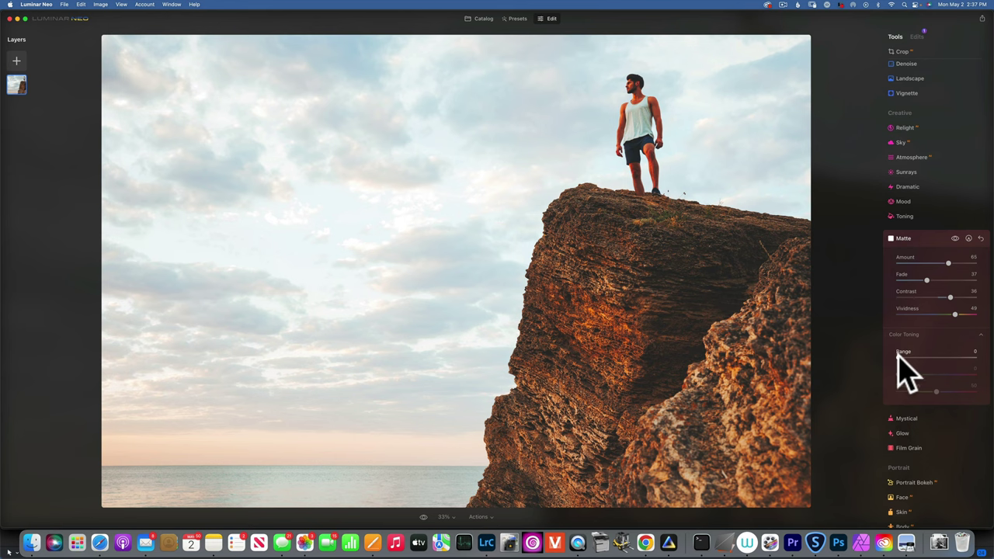
pyautogui.moveTo(896, 355)
pyautogui.mouseDown()
pyautogui.moveTo(947, 359)
pyautogui.moveTo(885, 354)
pyautogui.moveTo(943, 358)
pyautogui.moveTo(943, 370)
pyautogui.mouseUp()
pyautogui.click(901, 373)
pyautogui.moveTo(939, 355); pyautogui.dragTo(898, 358)
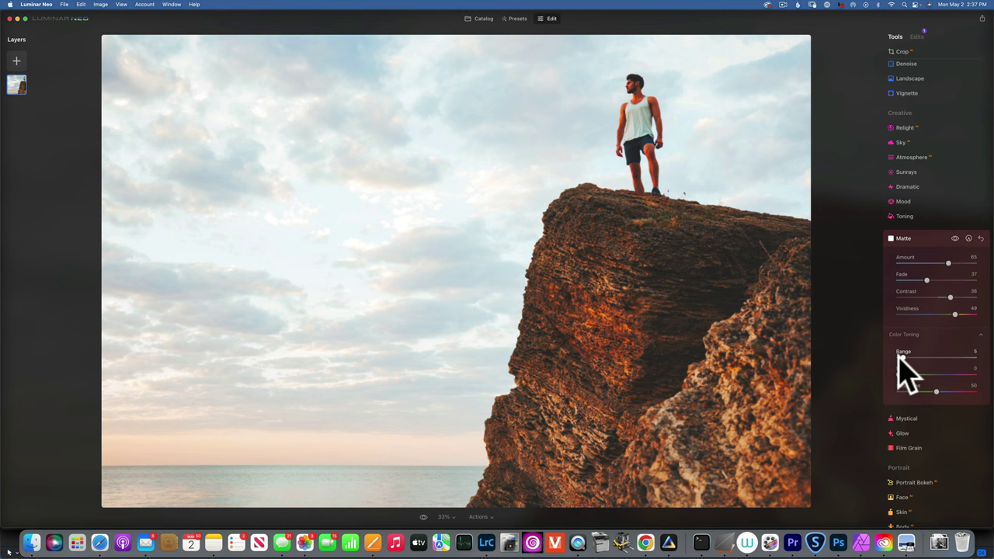
pyautogui.click(899, 356)
pyautogui.moveTo(897, 356); pyautogui.dragTo(993, 358)
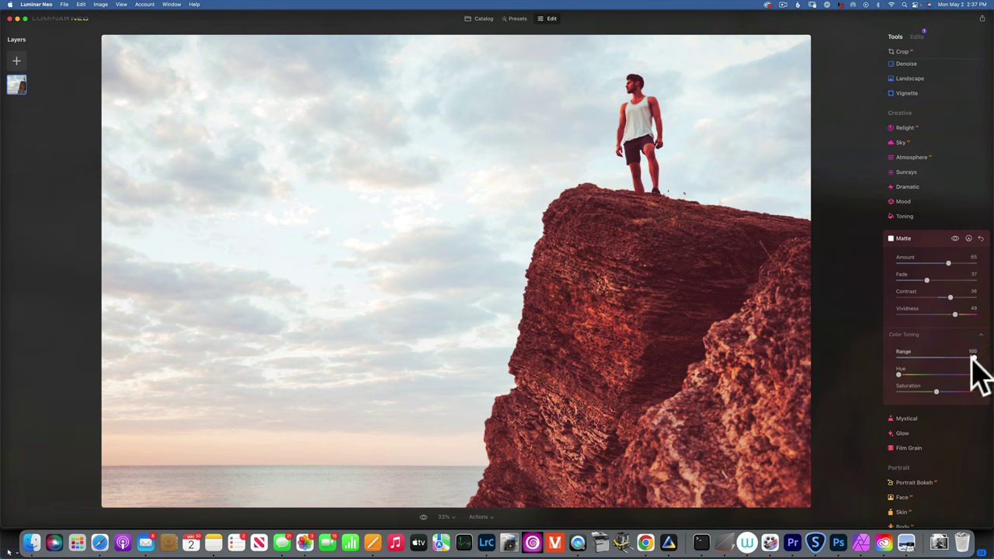
pyautogui.click(900, 373)
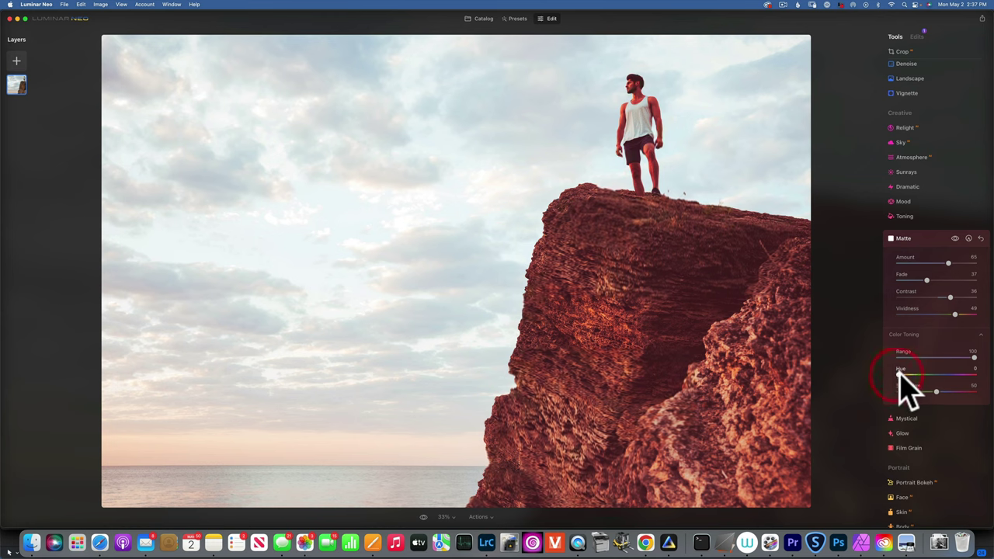
pyautogui.moveTo(899, 372); pyautogui.dragTo(982, 373)
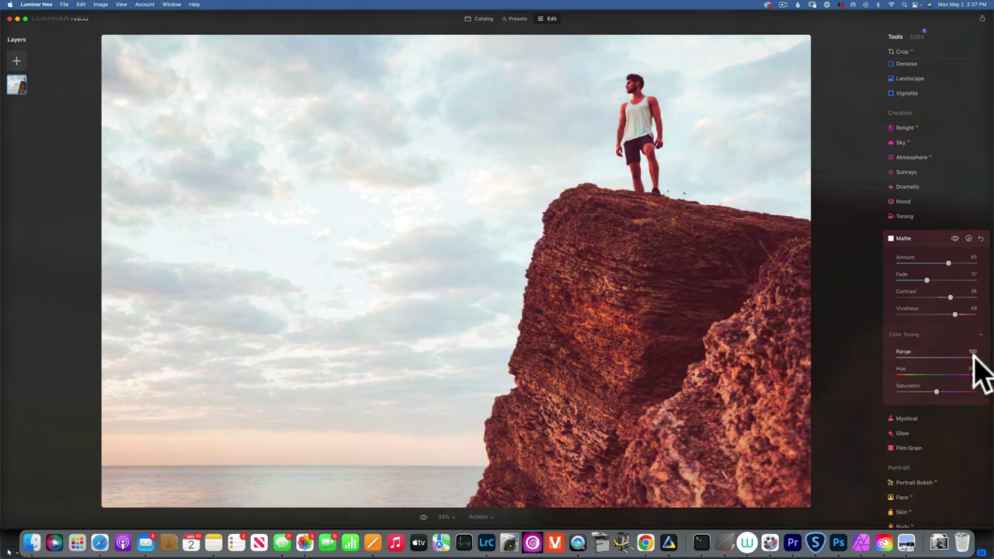
pyautogui.moveTo(976, 373)
pyautogui.mouseDown()
pyautogui.moveTo(929, 374)
pyautogui.moveTo(938, 391)
pyautogui.moveTo(975, 392)
pyautogui.mouseUp()
pyautogui.click(974, 390)
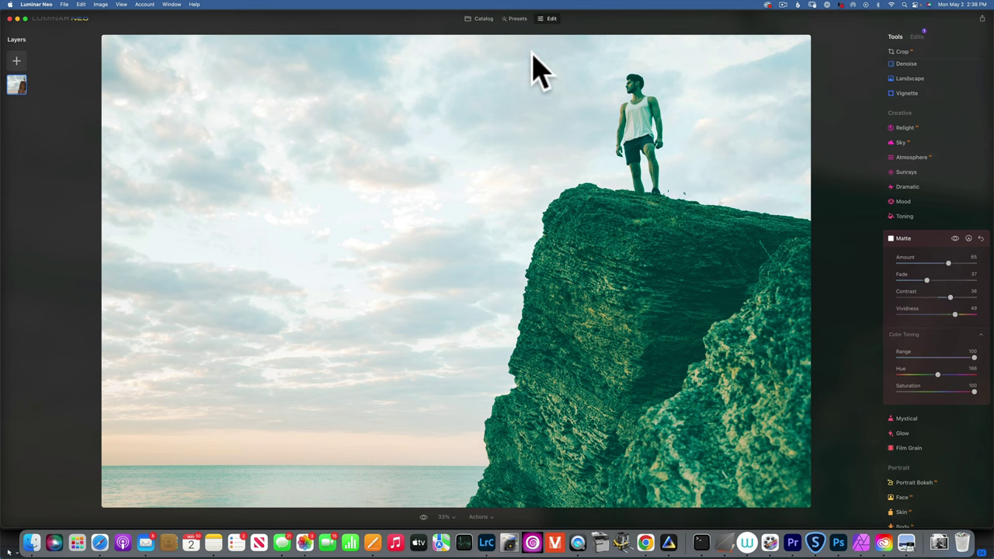
# - Open the fade album's middle hydrangea photo, with a hand on the vase, in the Edit view
pyautogui.click(481, 18)
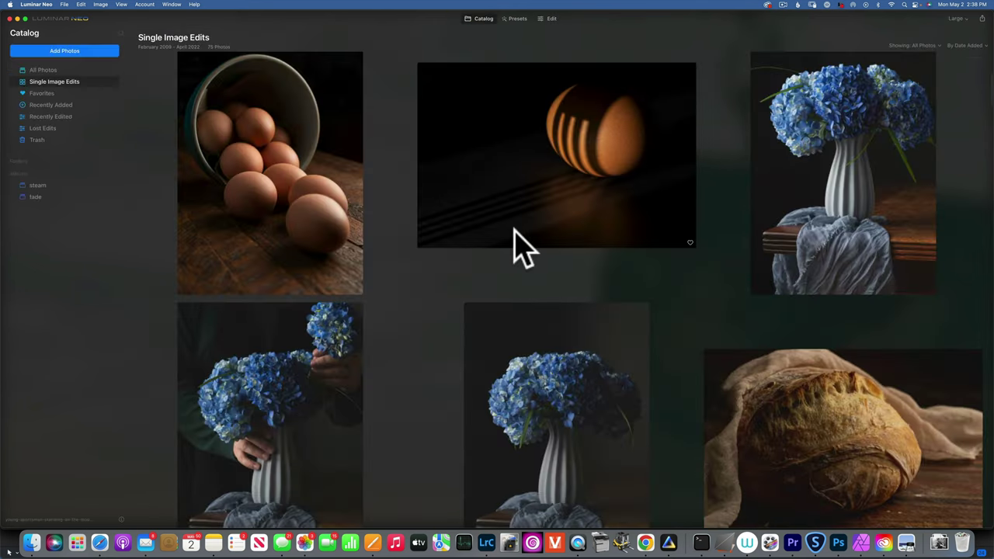
pyautogui.click(35, 197)
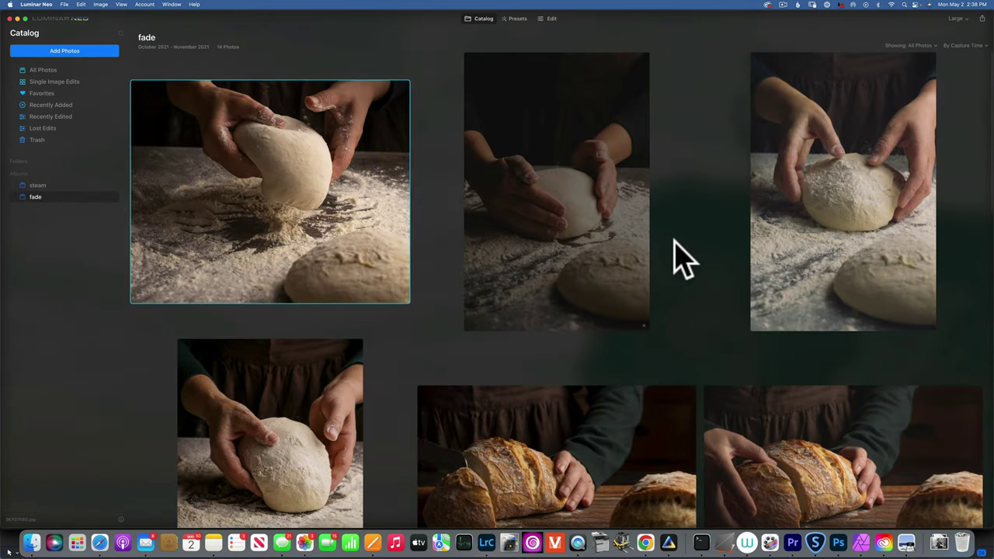
pyautogui.scroll(-2, 674, 247)
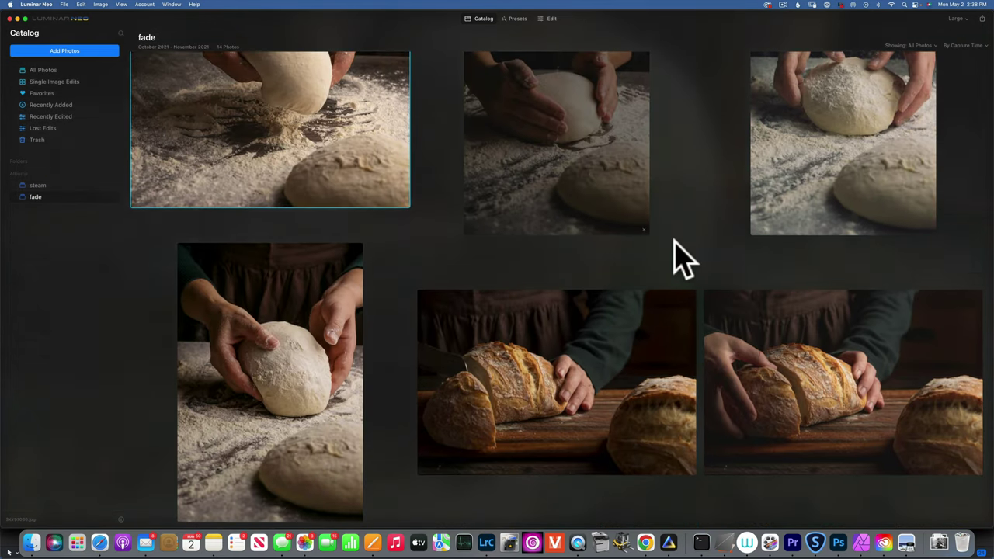
pyautogui.scroll(-4, 674, 247)
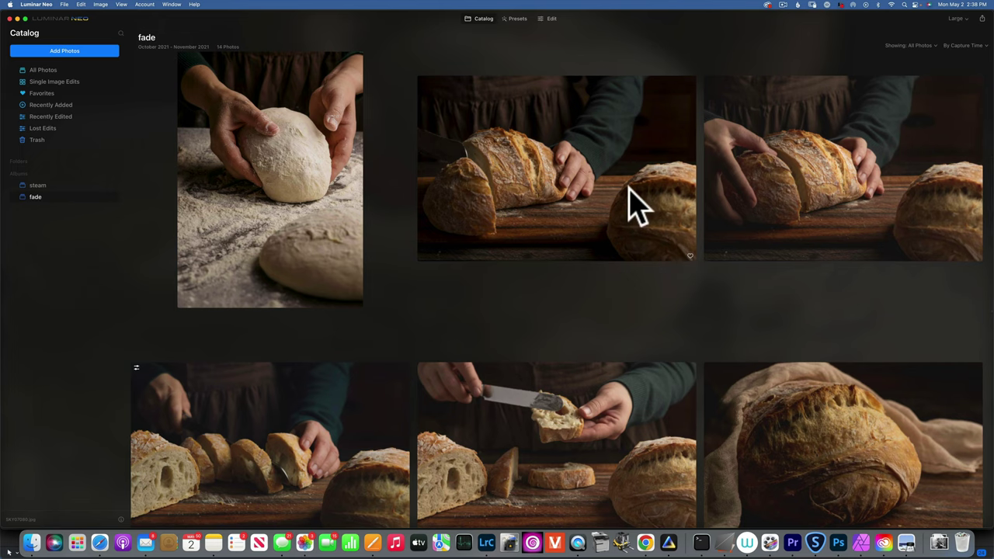
pyautogui.scroll(-5, 629, 187)
pyautogui.scroll(-6, 635, 206)
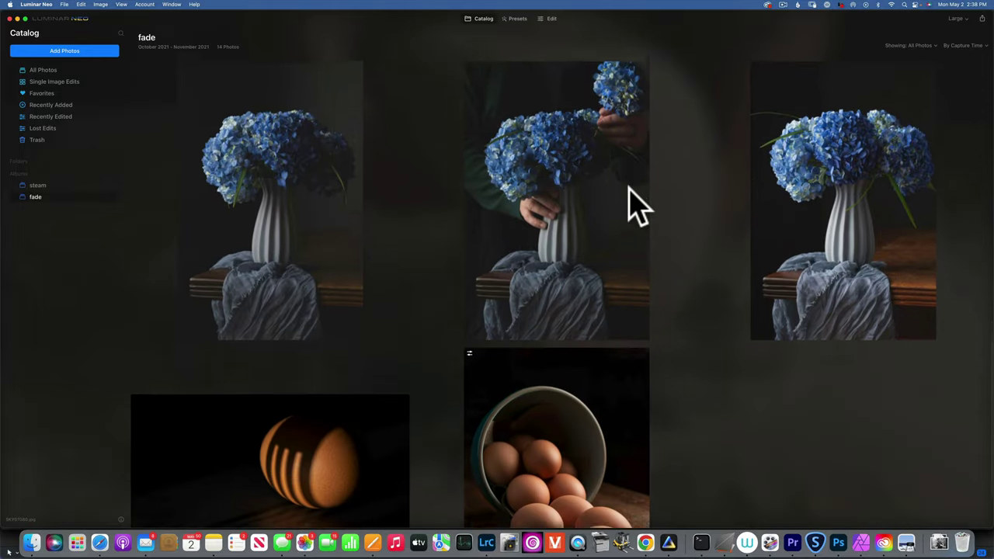
pyautogui.scroll(3, 631, 206)
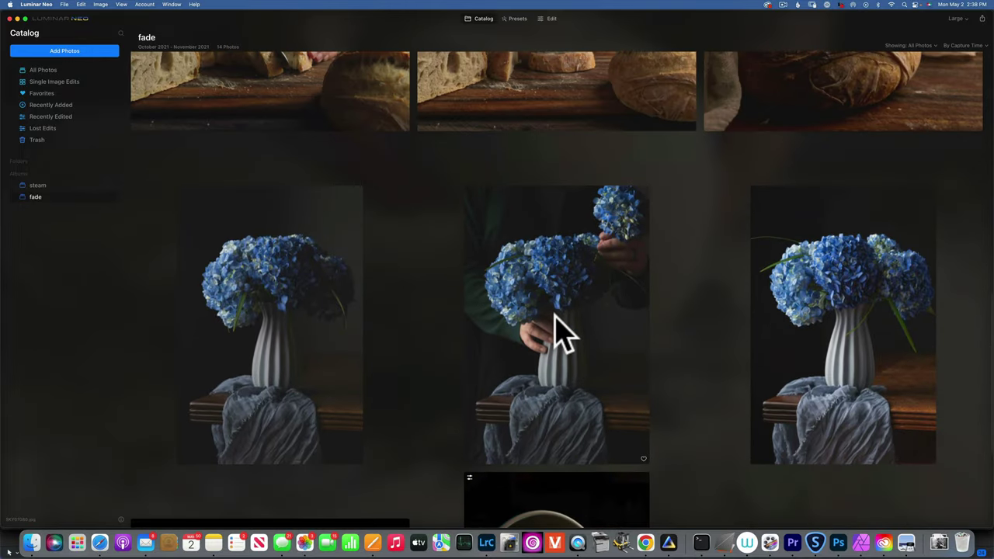
pyautogui.doubleClick(558, 334)
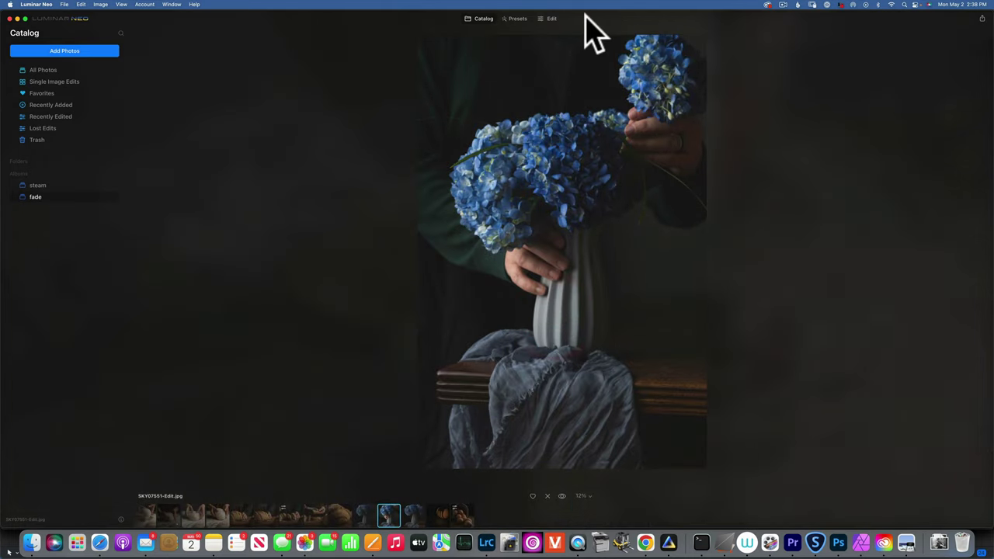
pyautogui.click(554, 20)
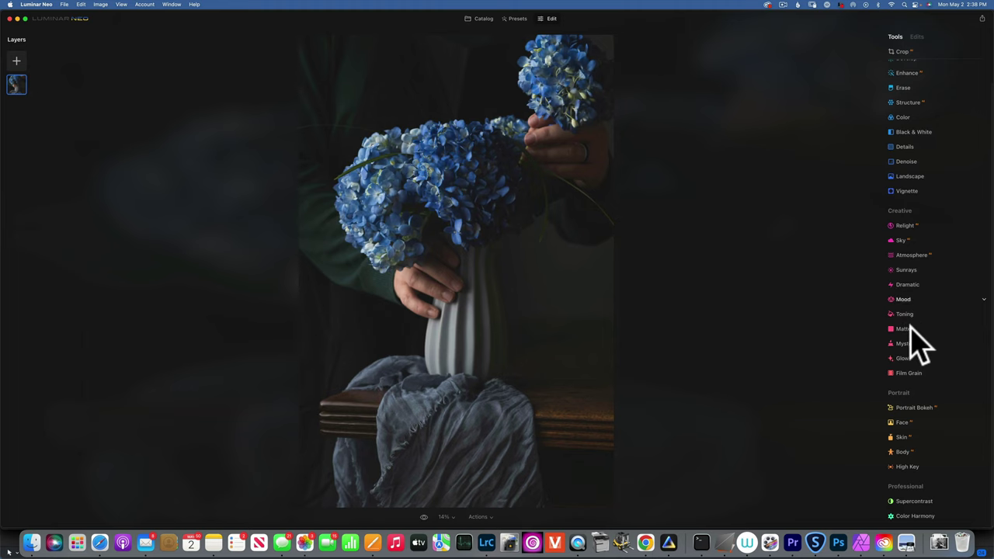
# - Apply Matte to the hydrangea photo at Amount 50 with Fade 14
pyautogui.click(906, 329)
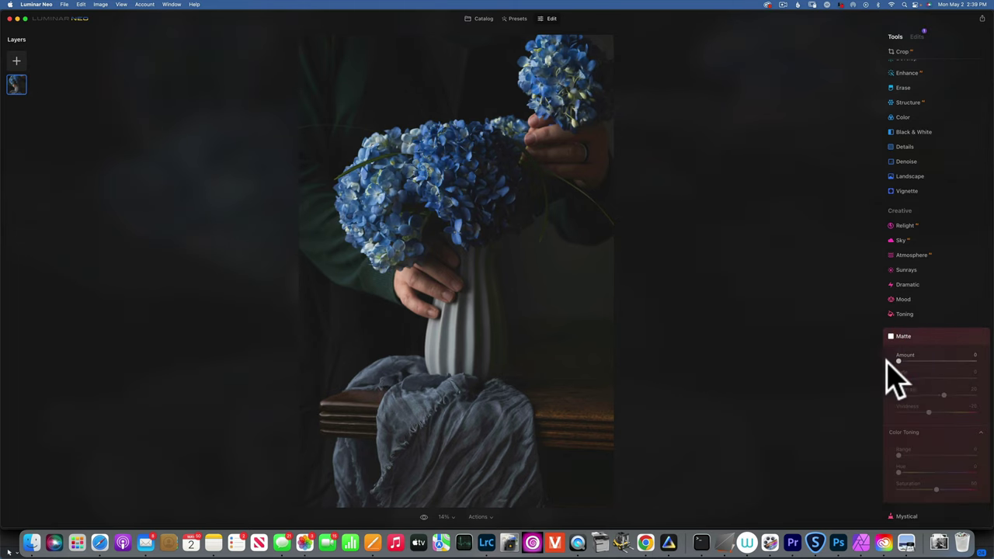
pyautogui.moveTo(899, 361); pyautogui.dragTo(959, 360)
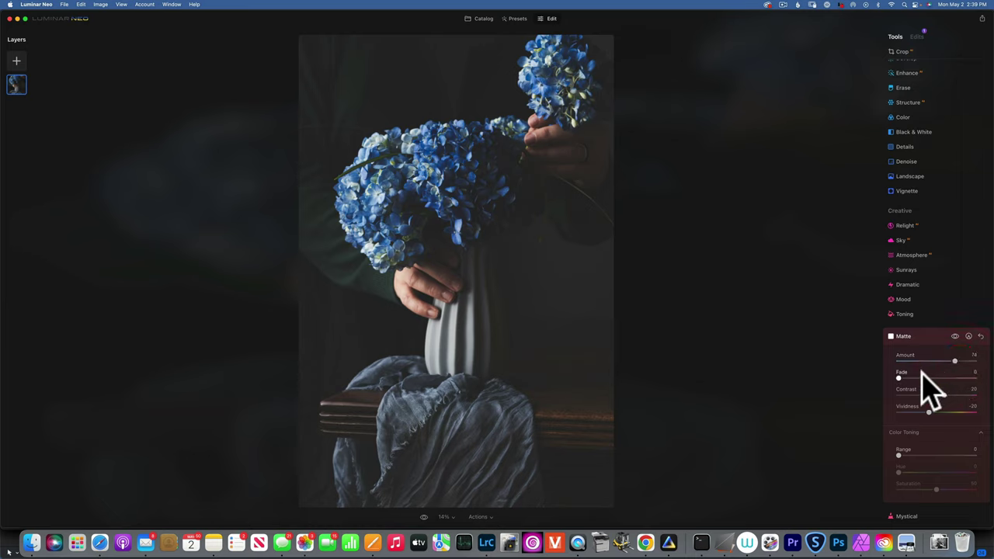
pyautogui.moveTo(899, 375)
pyautogui.mouseDown()
pyautogui.moveTo(923, 377)
pyautogui.moveTo(899, 377)
pyautogui.mouseUp()
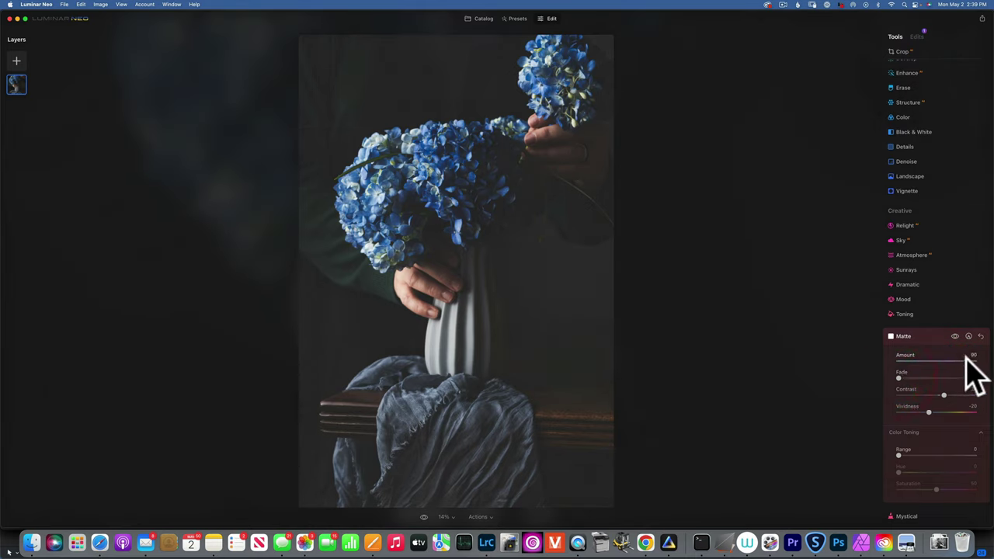
pyautogui.click(967, 360)
pyautogui.moveTo(966, 359); pyautogui.dragTo(963, 360)
pyautogui.moveTo(898, 378); pyautogui.dragTo(991, 380)
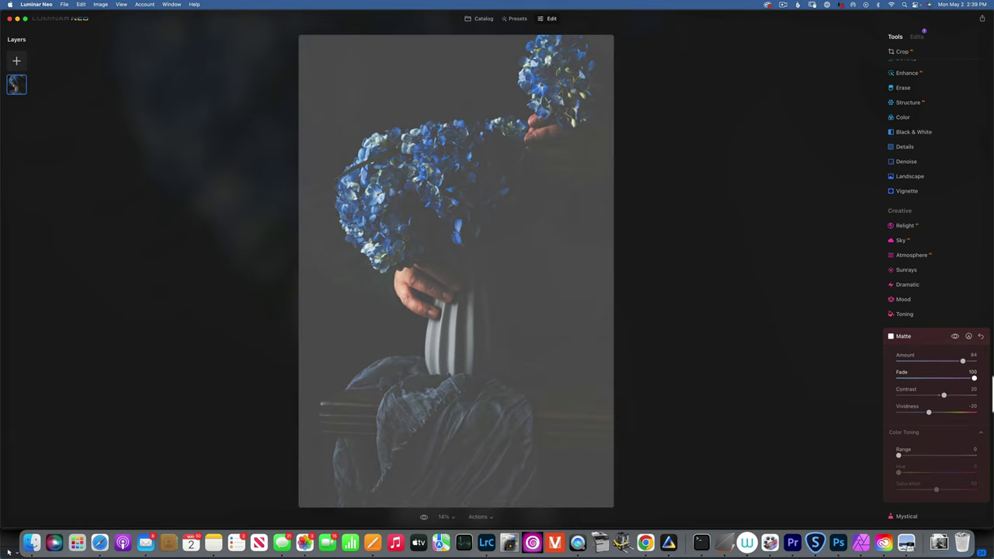
pyautogui.moveTo(992, 379); pyautogui.dragTo(910, 380)
pyautogui.moveTo(924, 360)
pyautogui.mouseDown()
pyautogui.moveTo(906, 356)
pyautogui.moveTo(934, 360)
pyautogui.mouseUp()
pyautogui.click(934, 360)
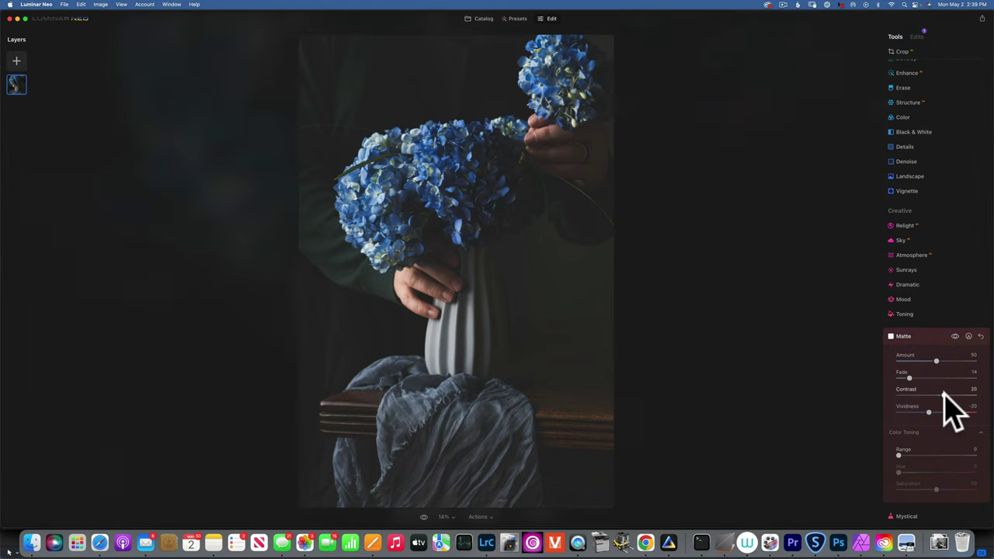
# - Set the hydrangea's Matte Contrast to 33 and Vividness to -10
pyautogui.moveTo(942, 392); pyautogui.dragTo(949, 393)
pyautogui.click(950, 393)
pyautogui.moveTo(930, 411); pyautogui.dragTo(932, 411)
pyautogui.click(933, 412)
# - Give the hydrangea's Matte a light blue toning: Range 20, Hue 219, Saturation 61
pyautogui.scroll(-5, 933, 412)
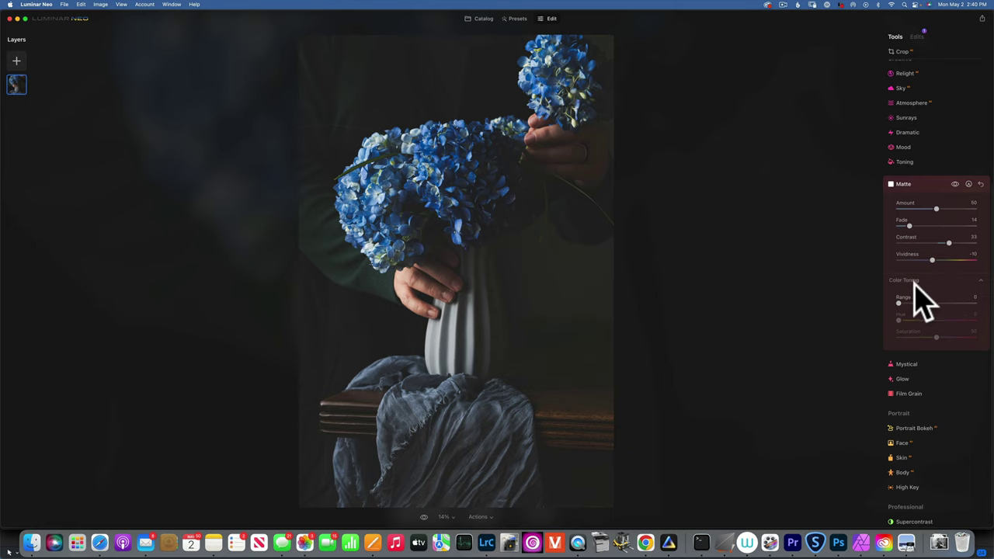
pyautogui.moveTo(899, 301); pyautogui.dragTo(985, 314)
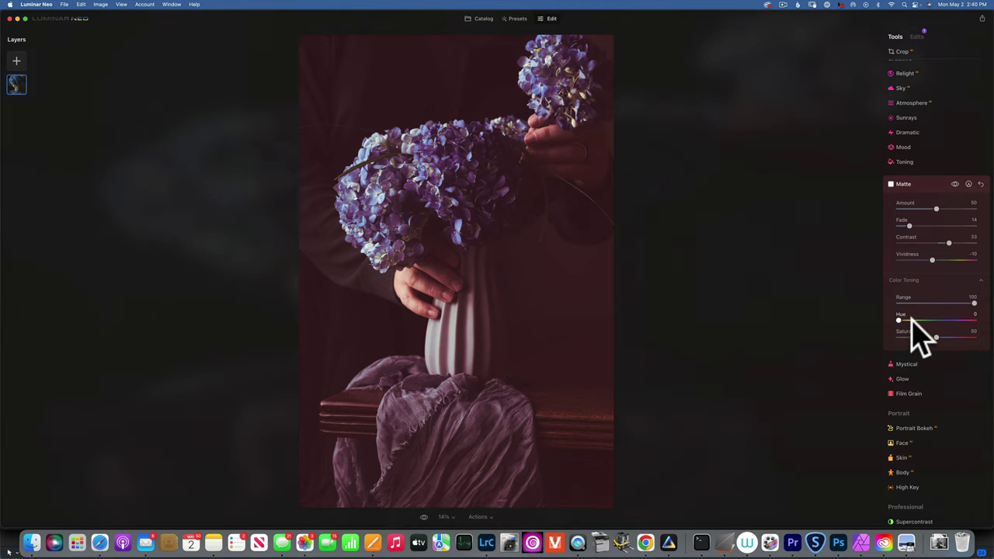
pyautogui.moveTo(899, 318); pyautogui.dragTo(950, 320)
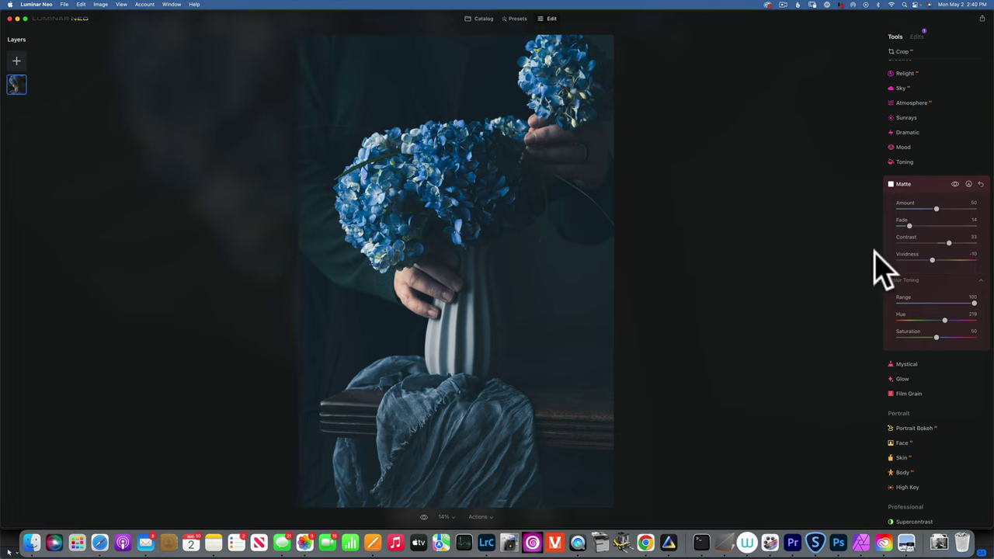
pyautogui.moveTo(973, 299); pyautogui.dragTo(953, 302)
pyautogui.moveTo(950, 328)
pyautogui.mouseDown()
pyautogui.moveTo(909, 327)
pyautogui.moveTo(992, 337)
pyautogui.moveTo(872, 337)
pyautogui.moveTo(946, 340)
pyautogui.mouseUp()
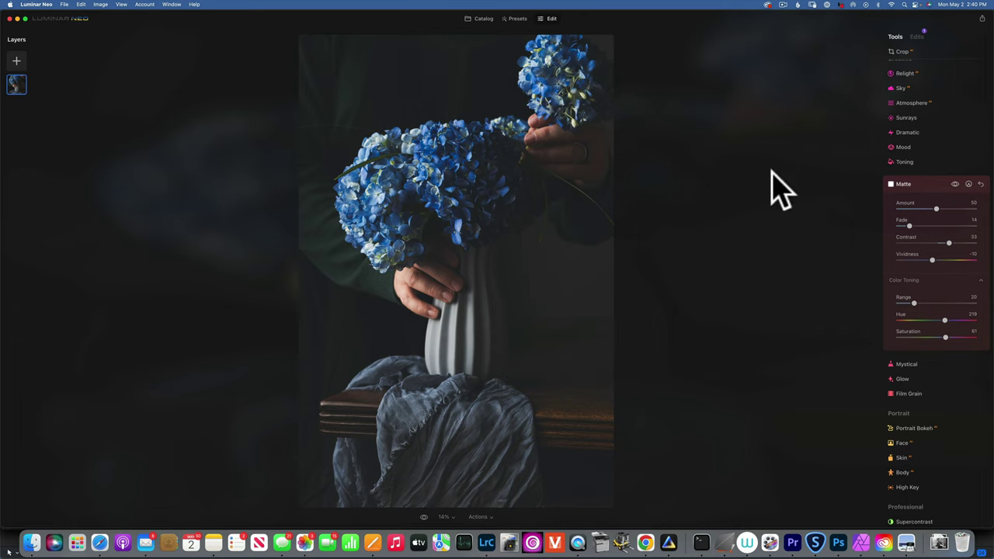
# - Add a paint mask to Matte and erase it over the flowers with a 397-size brush
pyautogui.click(968, 184)
pyautogui.click(962, 222)
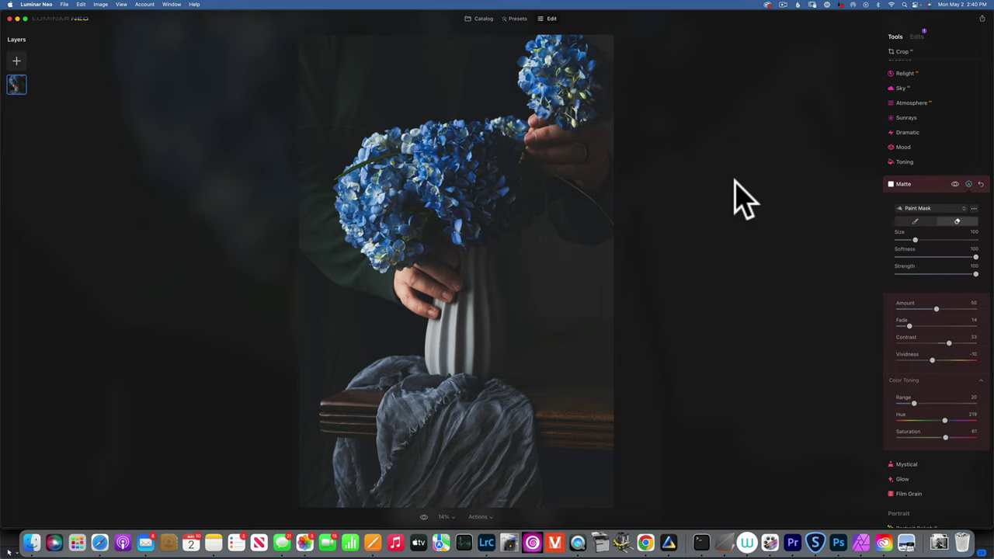
pyautogui.click(915, 239)
pyautogui.moveTo(916, 239); pyautogui.dragTo(975, 240)
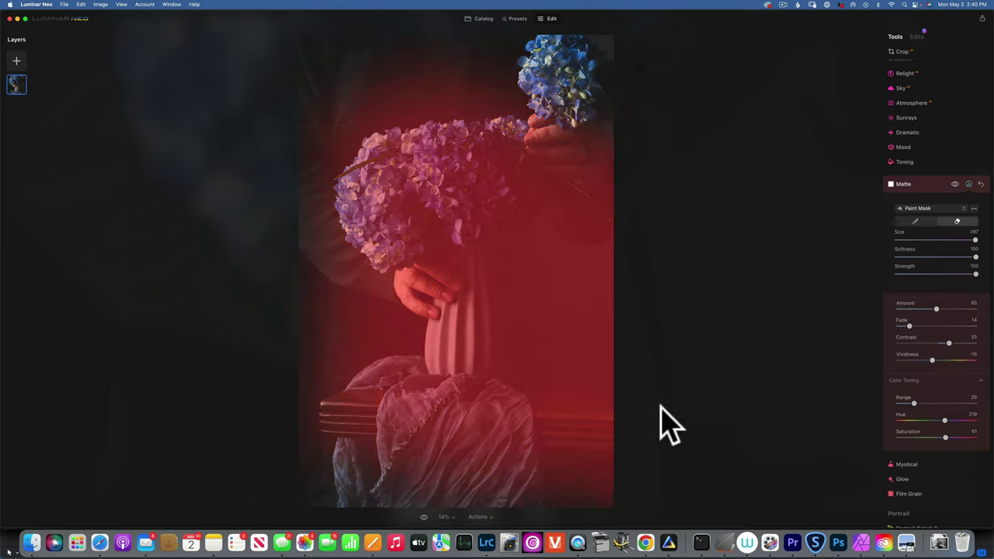
pyautogui.click(745, 388)
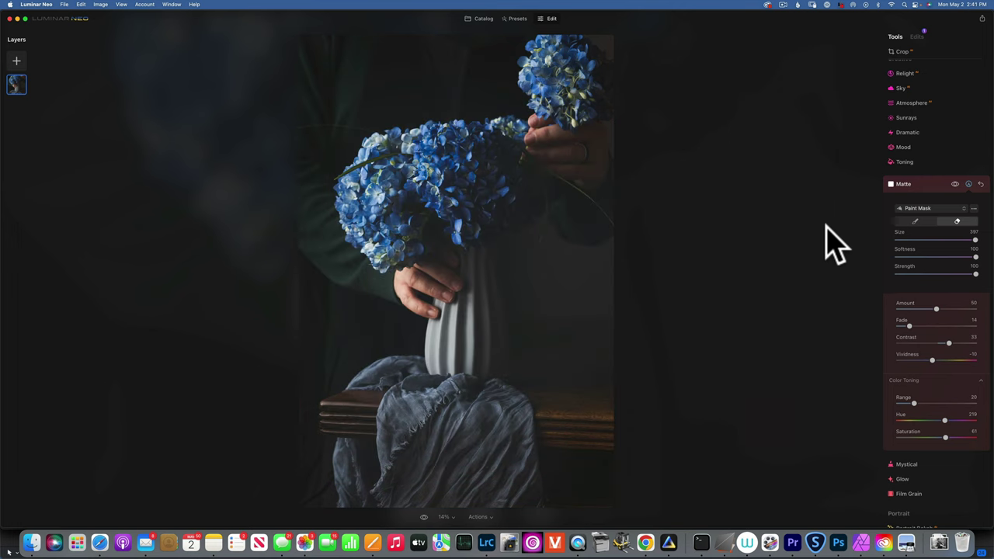
# - Compare the masked edit against the original photo, ending on the edited view
pyautogui.click(425, 517)
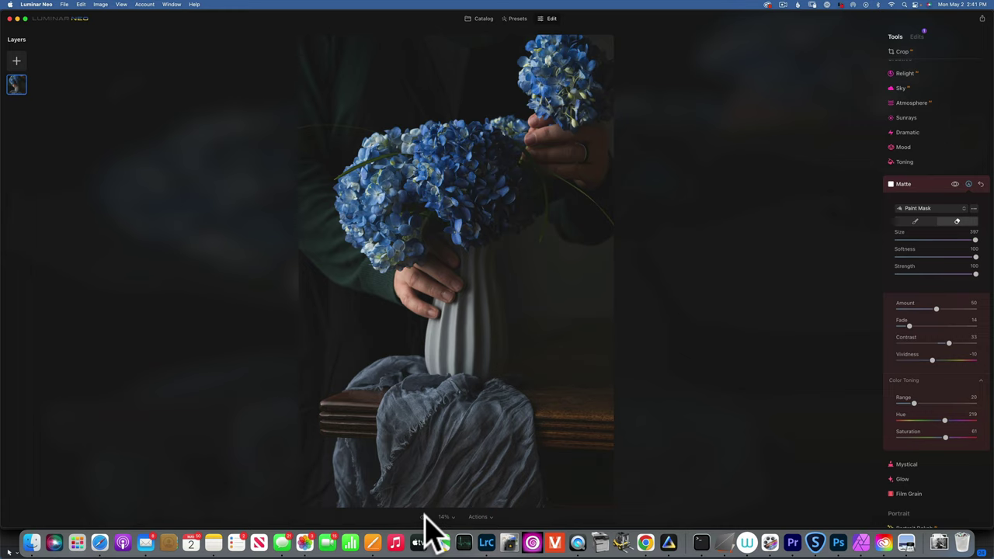
pyautogui.click(425, 516)
pyautogui.click(425, 516)
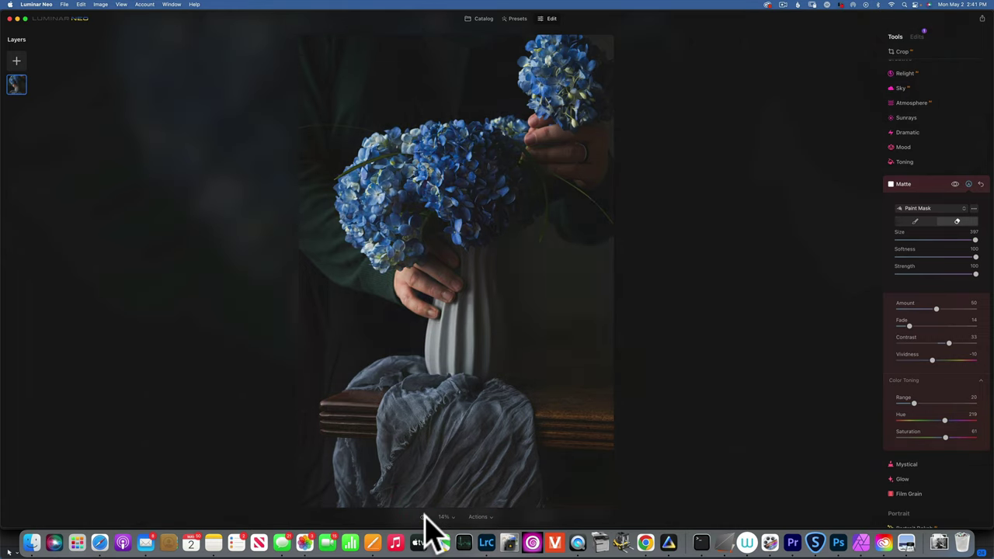
pyautogui.click(424, 517)
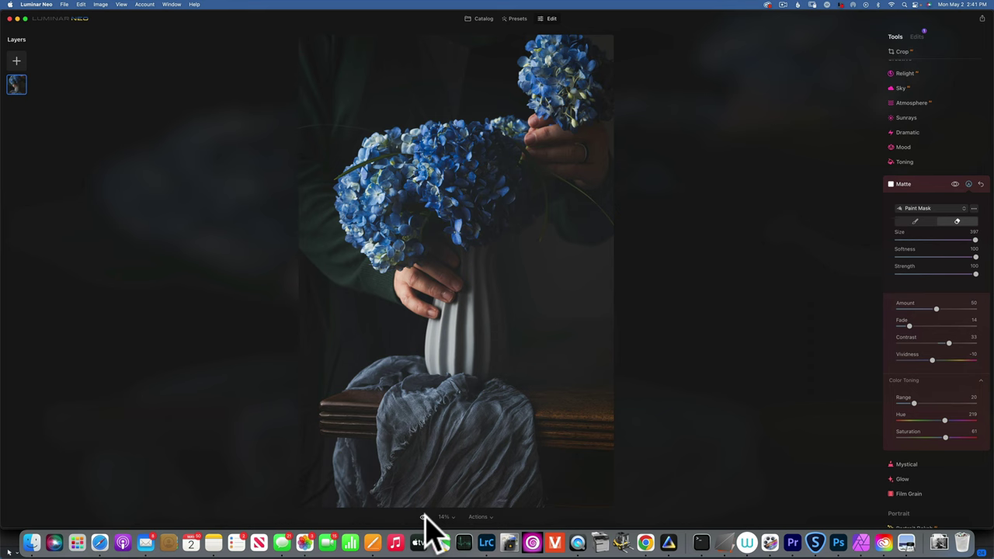
# - Open the vase-only hydrangea photo from the fade album for editing
pyautogui.click(483, 19)
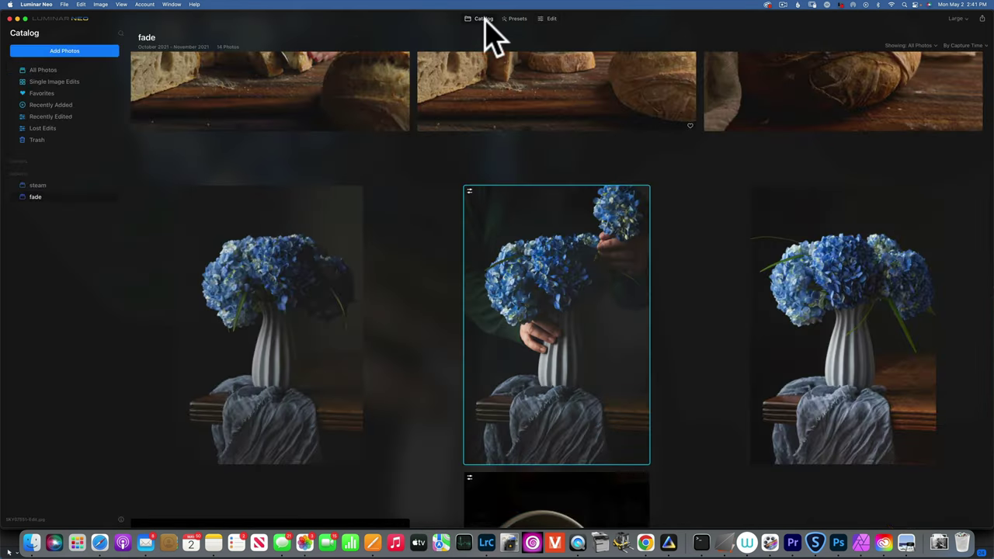
pyautogui.doubleClick(839, 327)
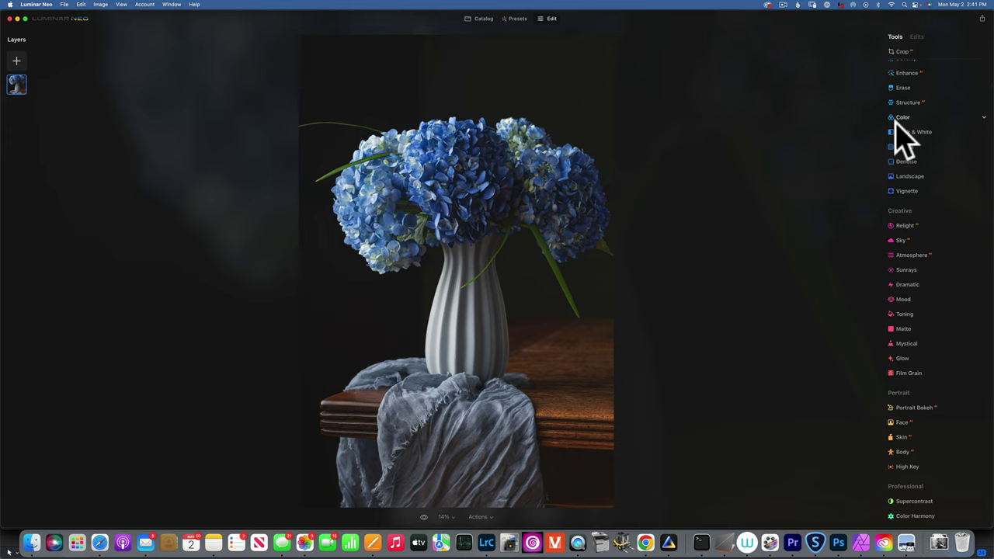
# - In Develop Curves, pin mid and highlight points on the RGB curve and lift its black point
pyautogui.scroll(2, 900, 124)
pyautogui.click(911, 93)
pyautogui.click(905, 83)
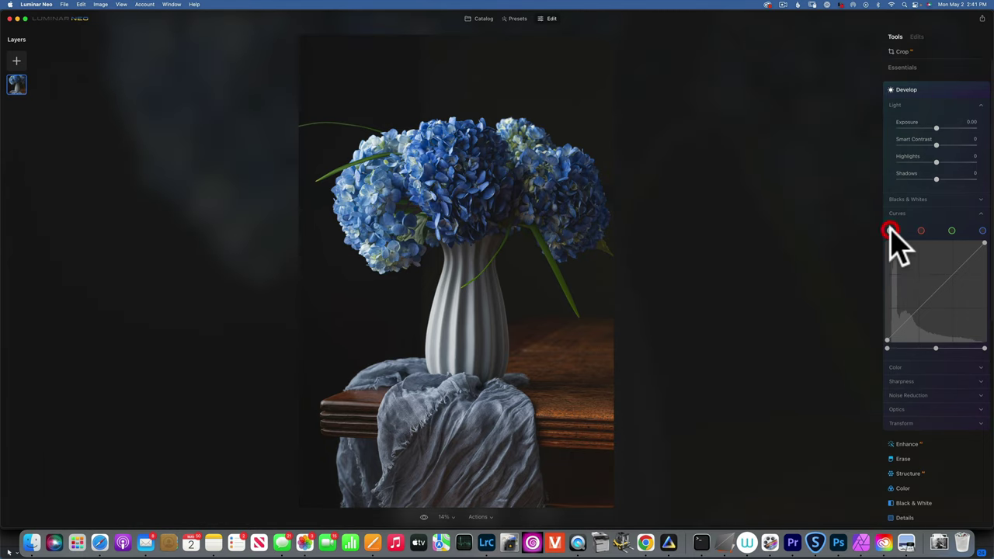
pyautogui.click(890, 231)
pyautogui.click(939, 288)
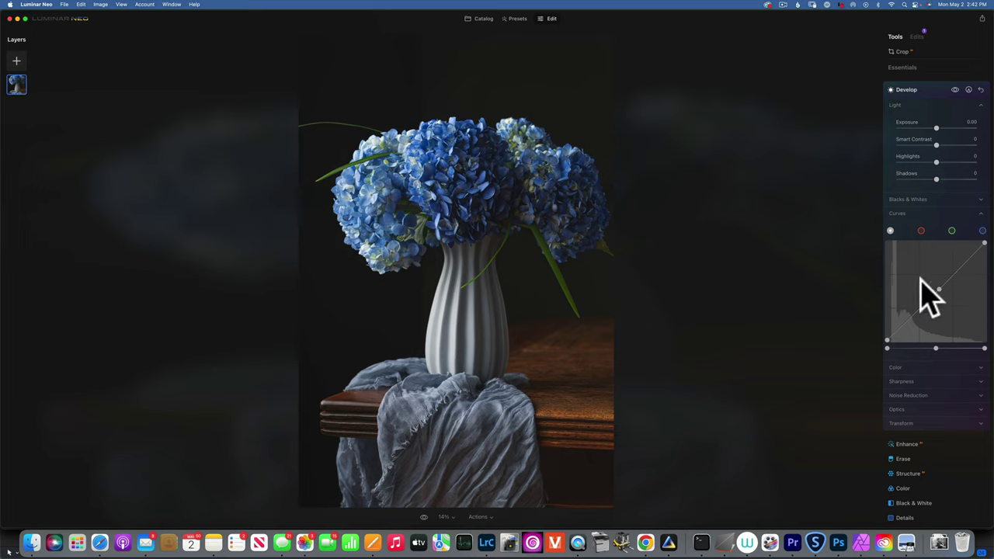
pyautogui.click(886, 339)
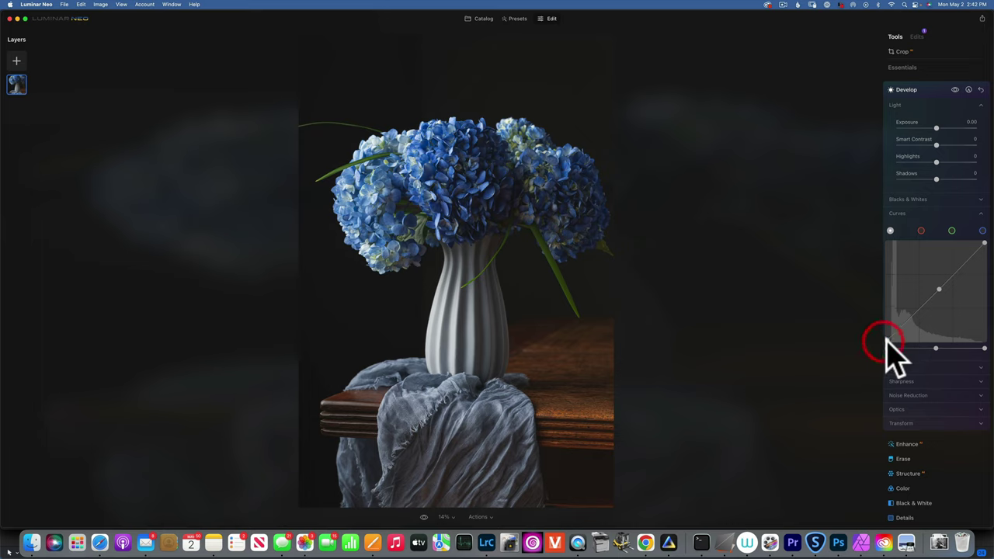
pyautogui.click(961, 266)
pyautogui.moveTo(887, 336); pyautogui.dragTo(870, 325)
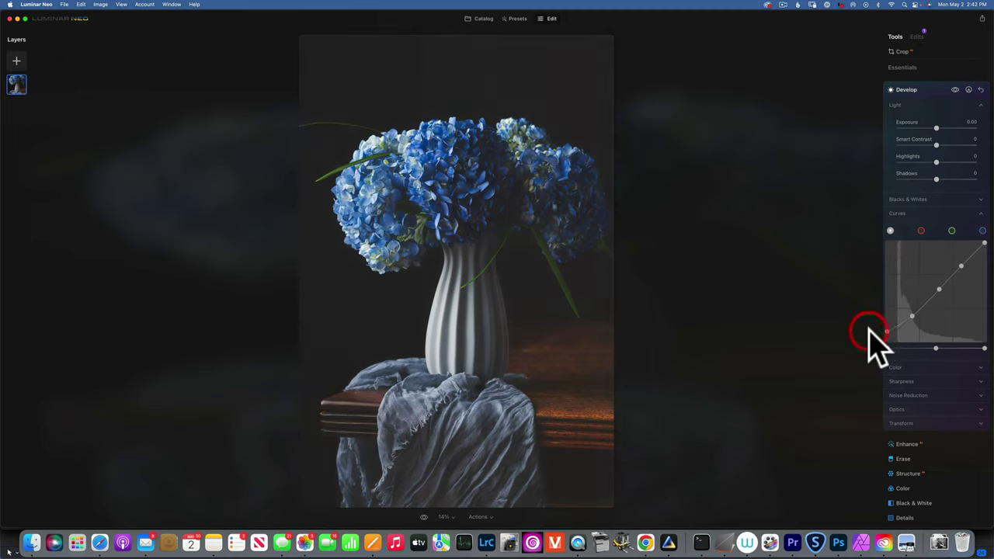
pyautogui.moveTo(869, 327); pyautogui.dragTo(869, 327)
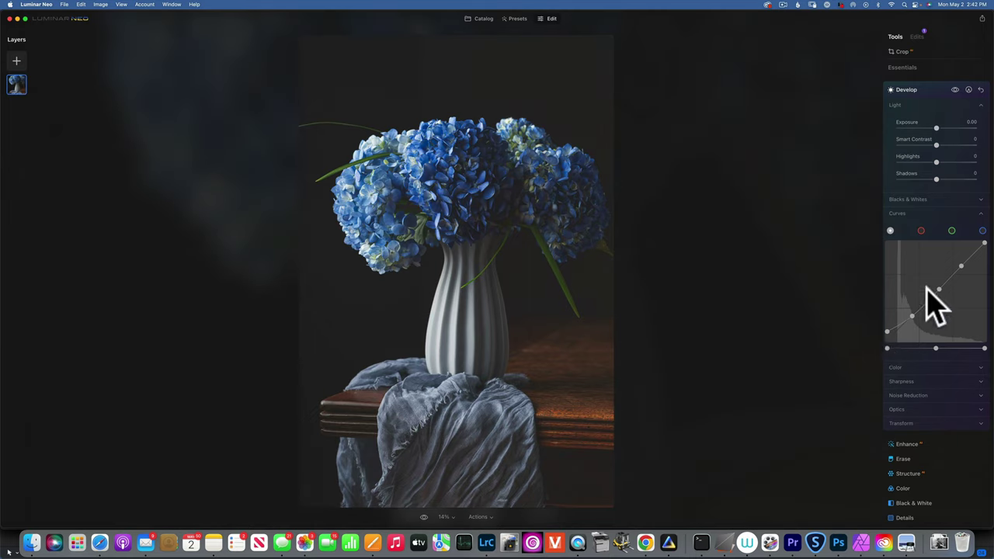
# - Add control points to the blue curve and raise its black point for cool shadows
pyautogui.click(982, 230)
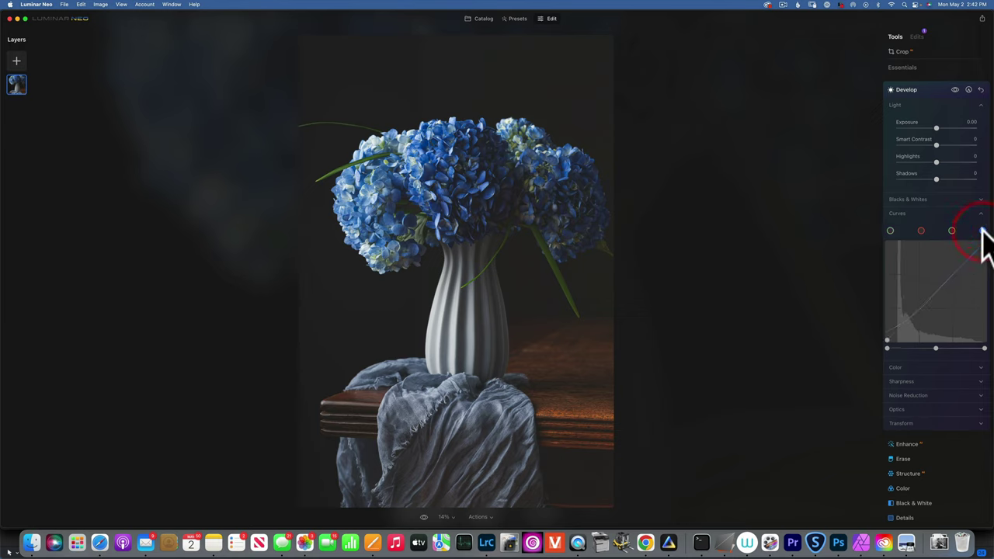
pyautogui.click(937, 288)
pyautogui.click(960, 267)
pyautogui.click(915, 315)
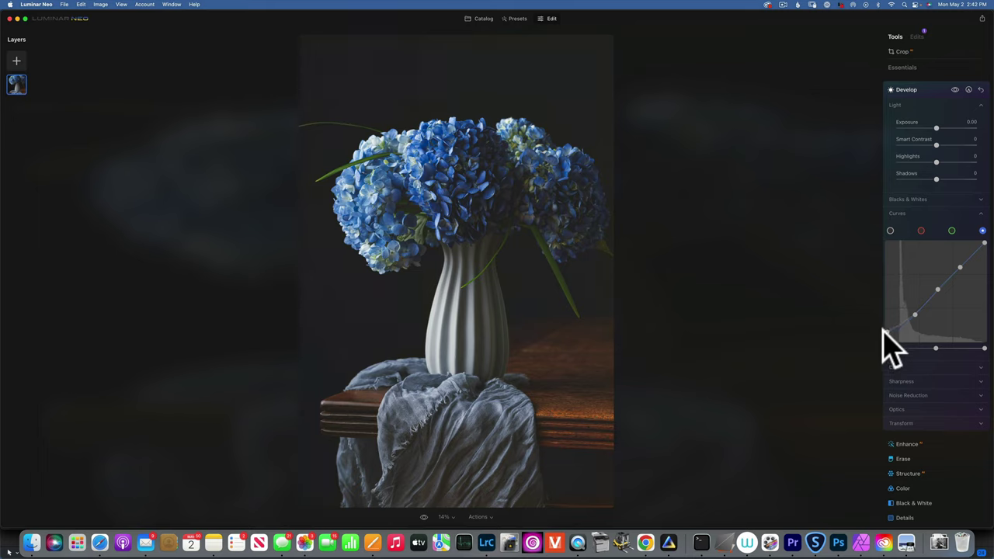
pyautogui.moveTo(883, 329)
pyautogui.mouseDown()
pyautogui.moveTo(877, 317)
pyautogui.moveTo(876, 332)
pyautogui.mouseUp()
pyautogui.click(423, 516)
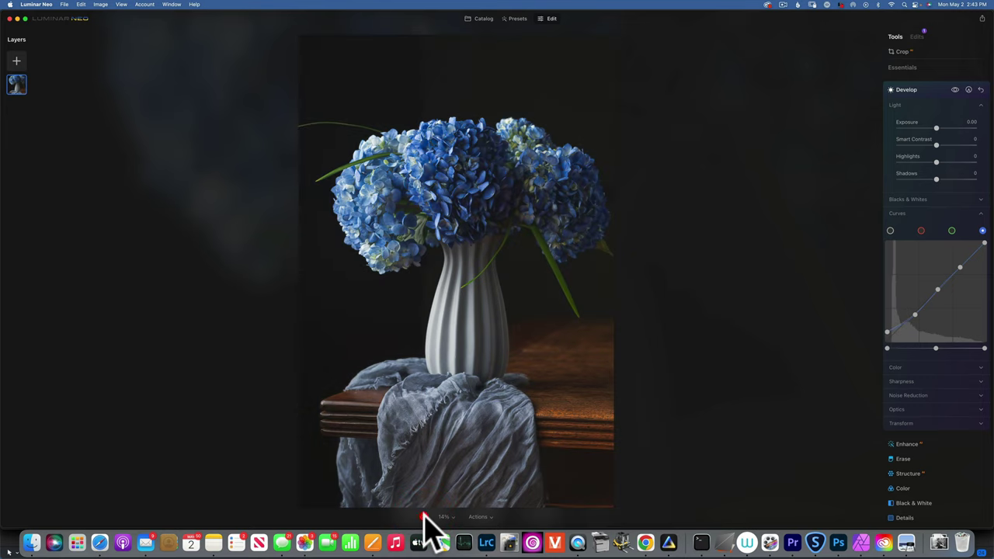
pyautogui.click(422, 517)
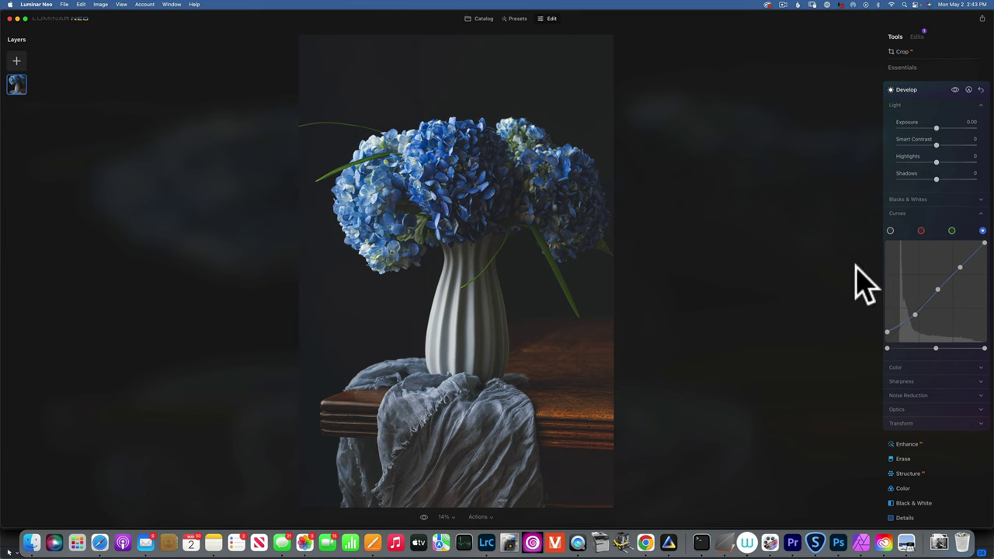
# - Open the brown eggs spilling from a bowl photo from the fade album in the Edit view
pyautogui.click(481, 18)
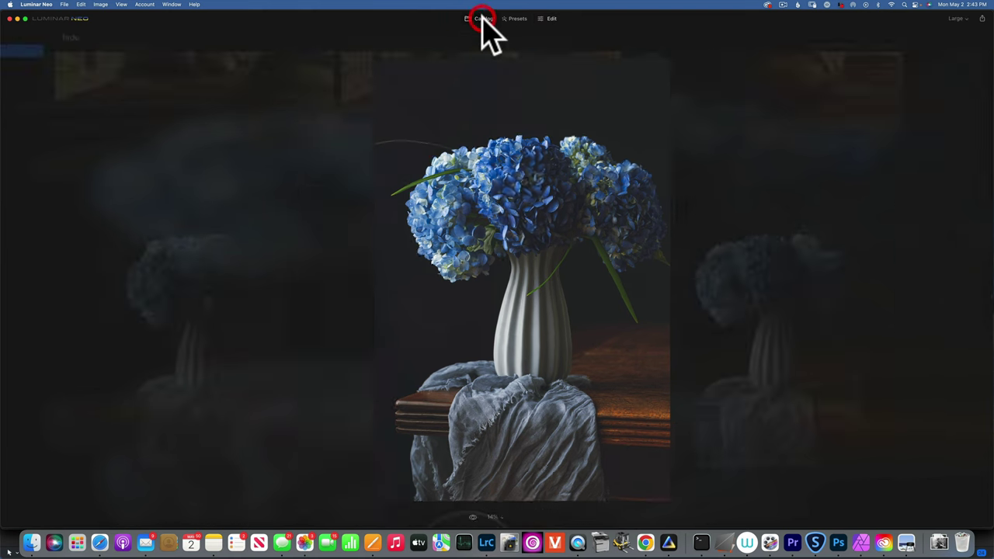
pyautogui.scroll(-5, 553, 361)
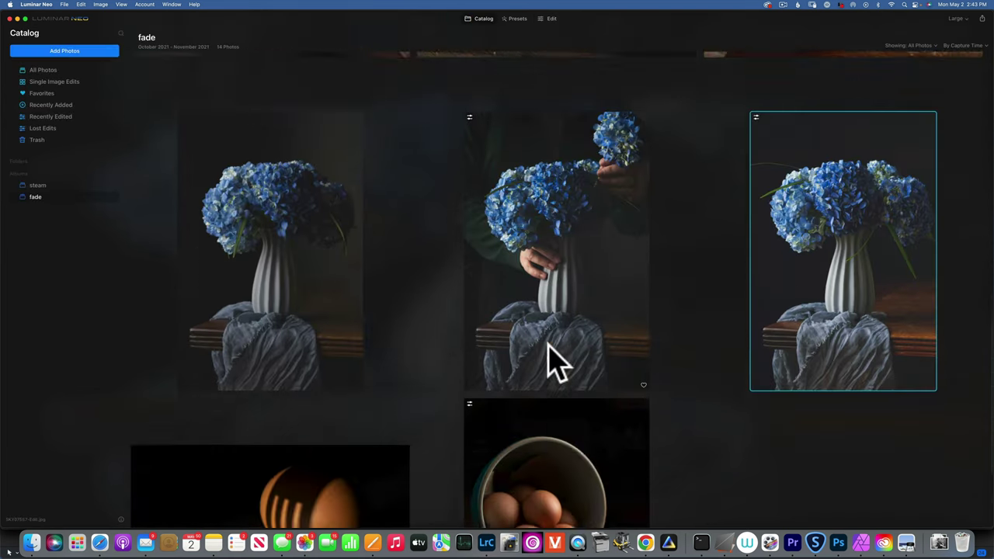
pyautogui.doubleClick(562, 373)
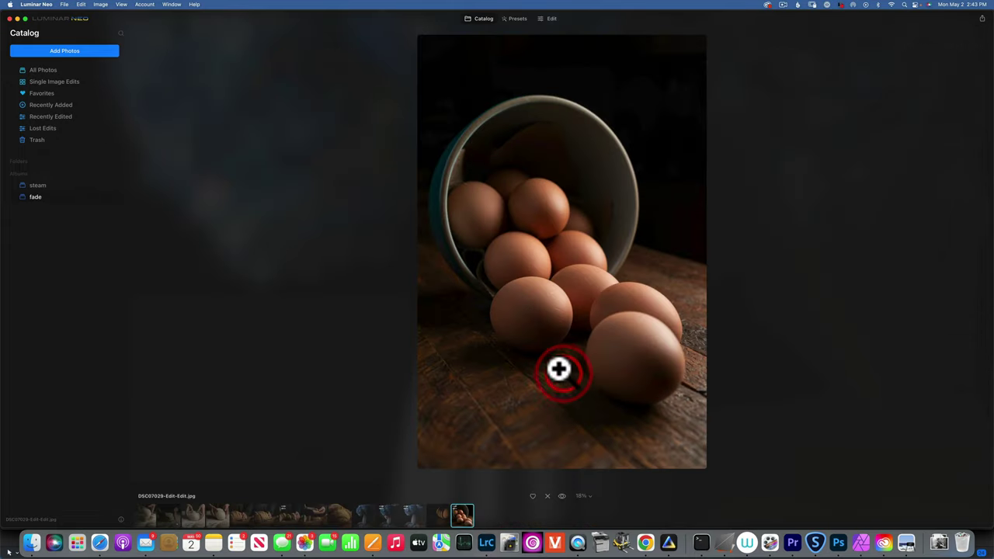
pyautogui.click(553, 19)
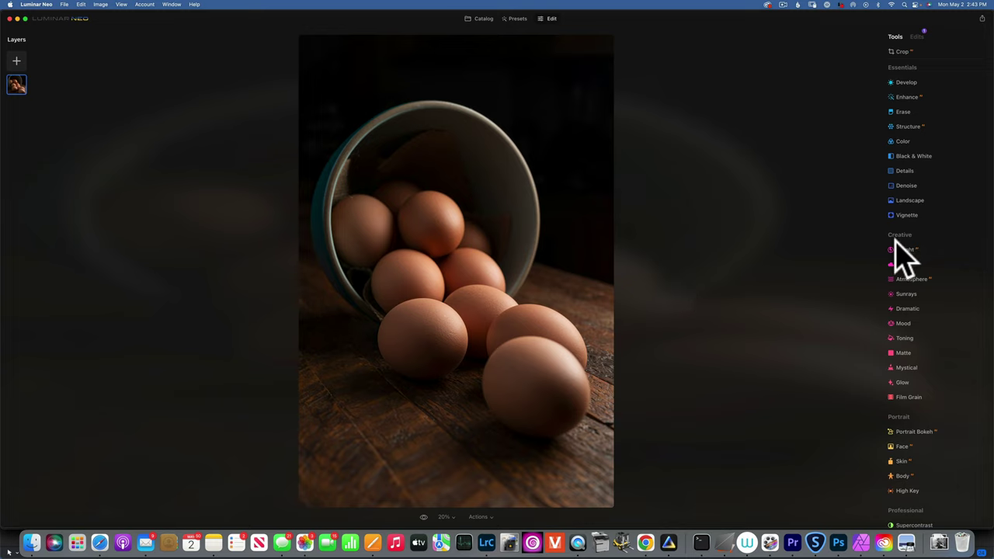
# - Give the eggs' Matte an Amount of 71 and Fade 10, with warm toning at Range 29, Hue 14
pyautogui.click(904, 353)
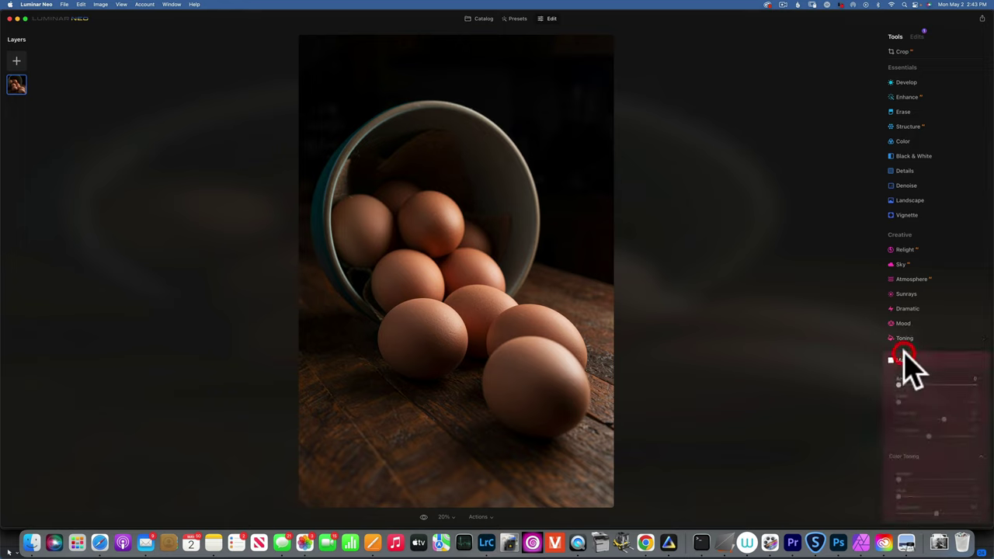
pyautogui.moveTo(899, 385); pyautogui.dragTo(954, 385)
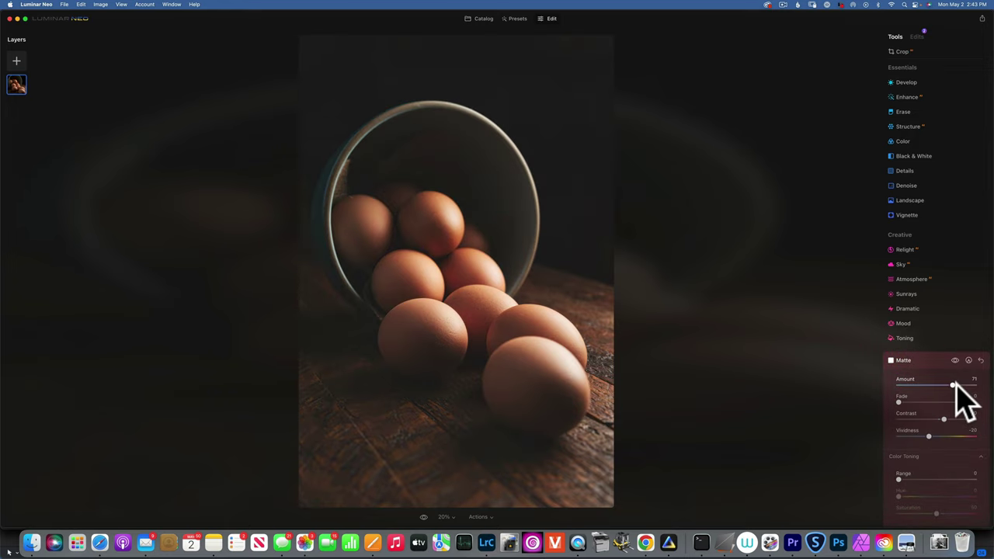
pyautogui.scroll(-5, 956, 383)
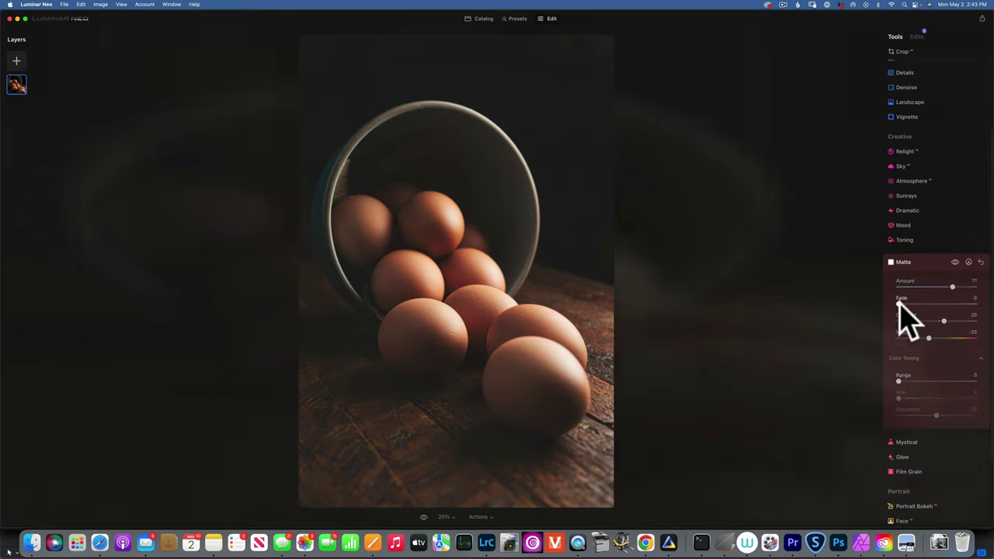
pyautogui.moveTo(898, 303); pyautogui.dragTo(943, 319)
pyautogui.scroll(-5, 932, 339)
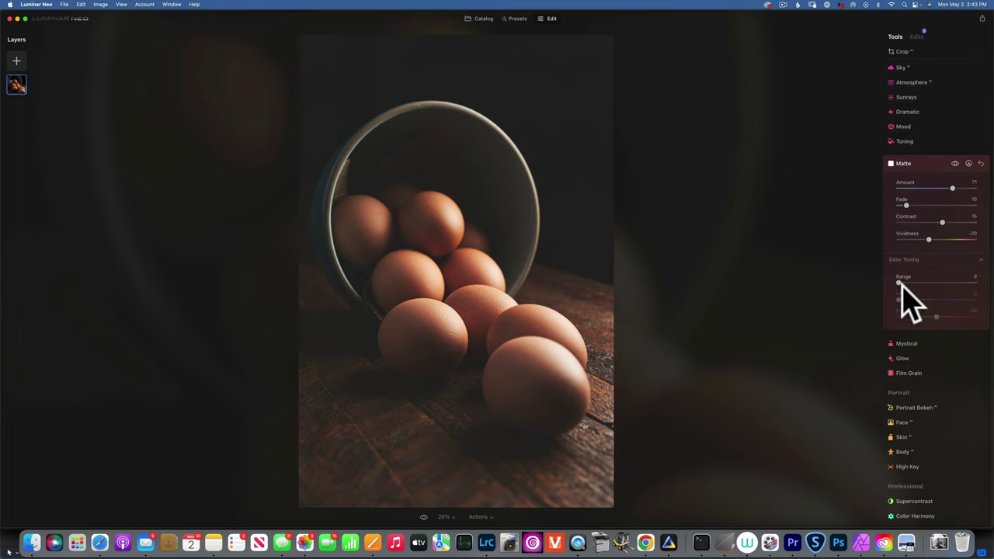
pyautogui.moveTo(898, 282); pyautogui.dragTo(921, 281)
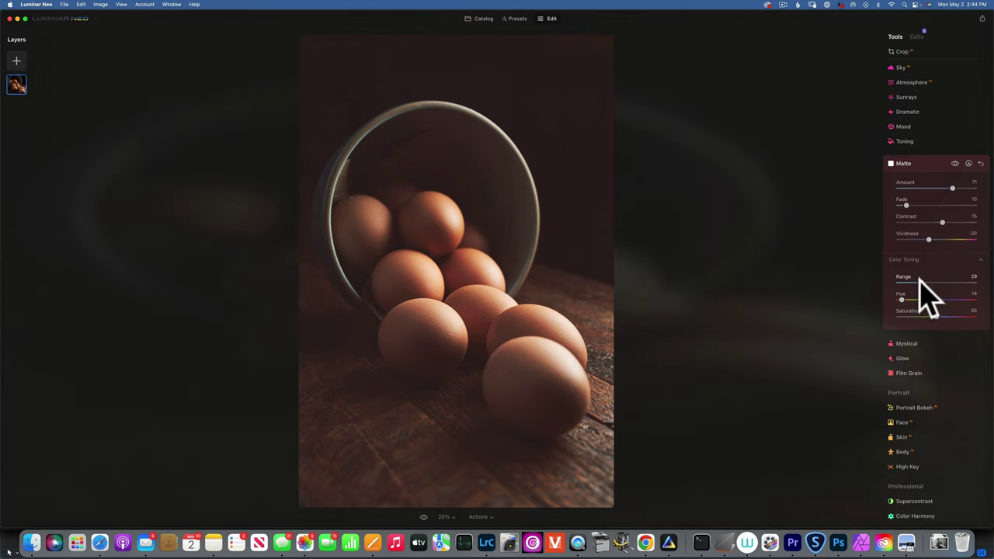
# - Toggle the Matte effect off and on to compare the egg photo before and after
pyautogui.click(955, 161)
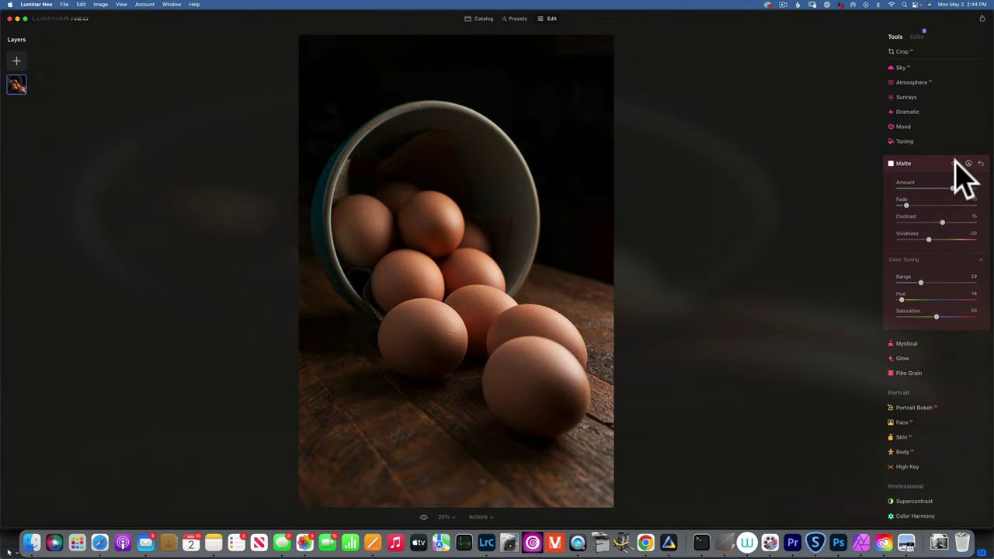
pyautogui.click(955, 162)
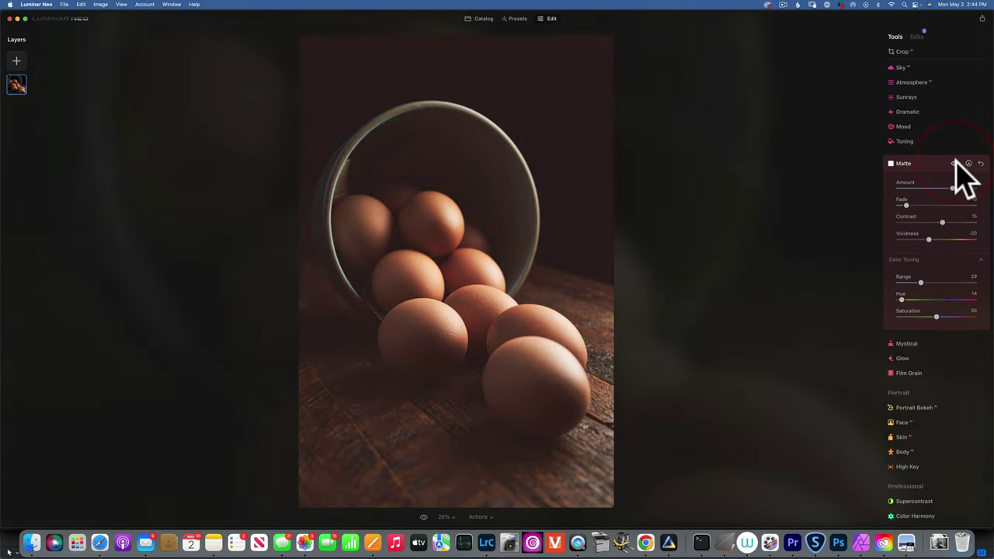
pyautogui.click(955, 162)
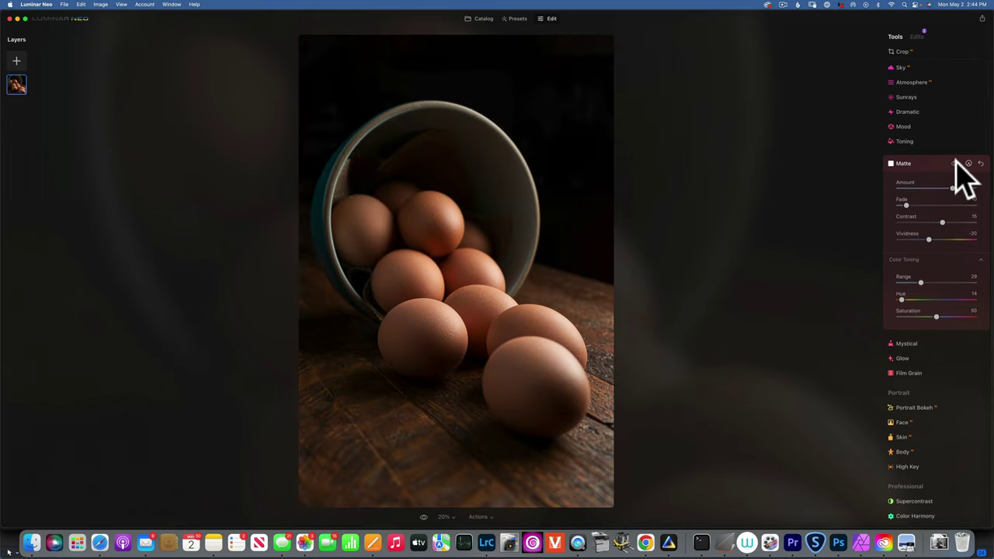
pyautogui.click(955, 162)
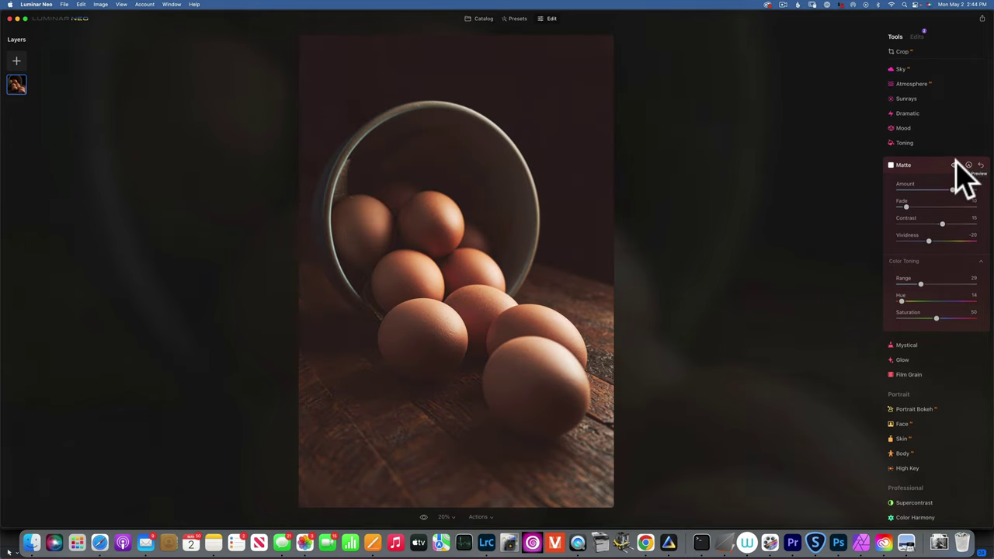
# - Lower the Matte Amount to 30 and compare the subtler result against the original
pyautogui.moveTo(952, 189); pyautogui.dragTo(925, 187)
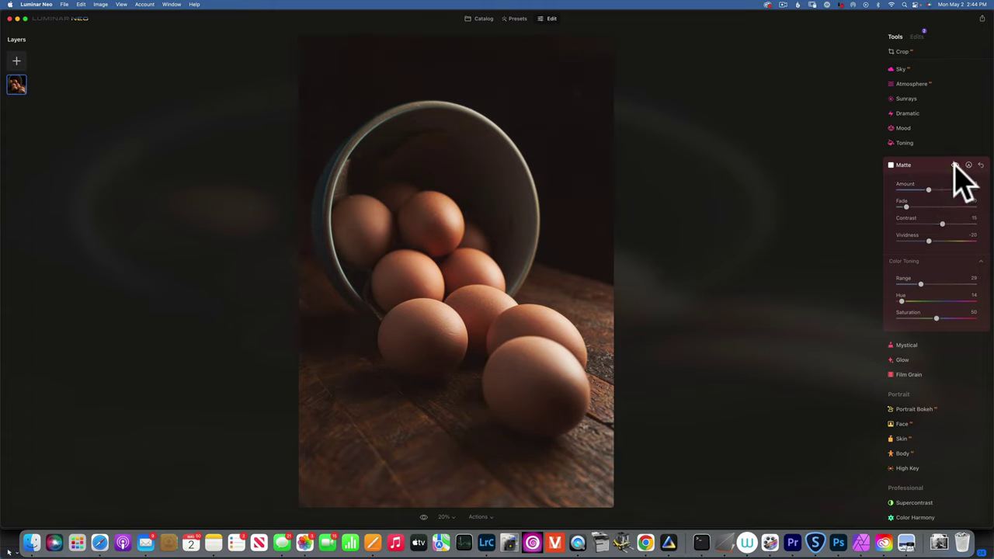
pyautogui.click(955, 165)
pyautogui.click(955, 165)
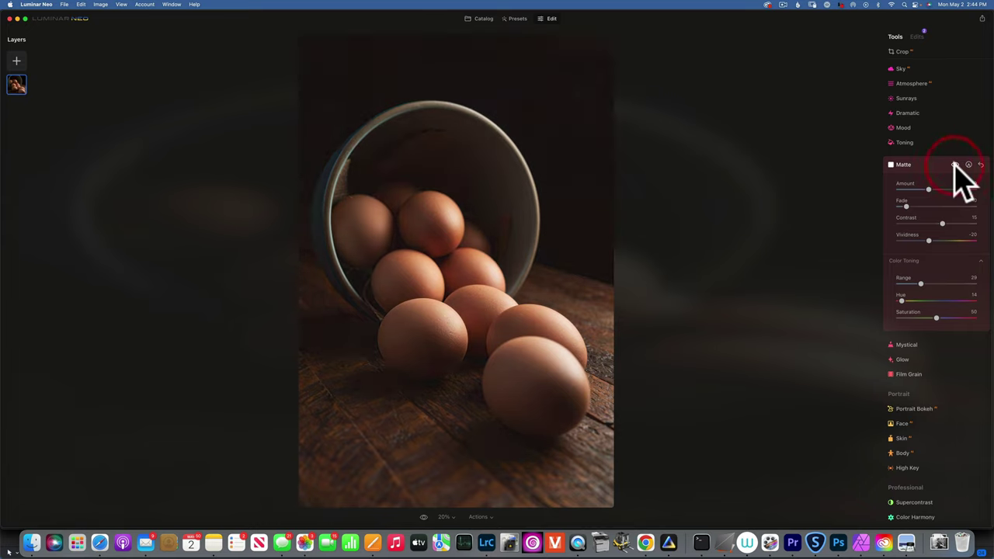
pyautogui.click(955, 165)
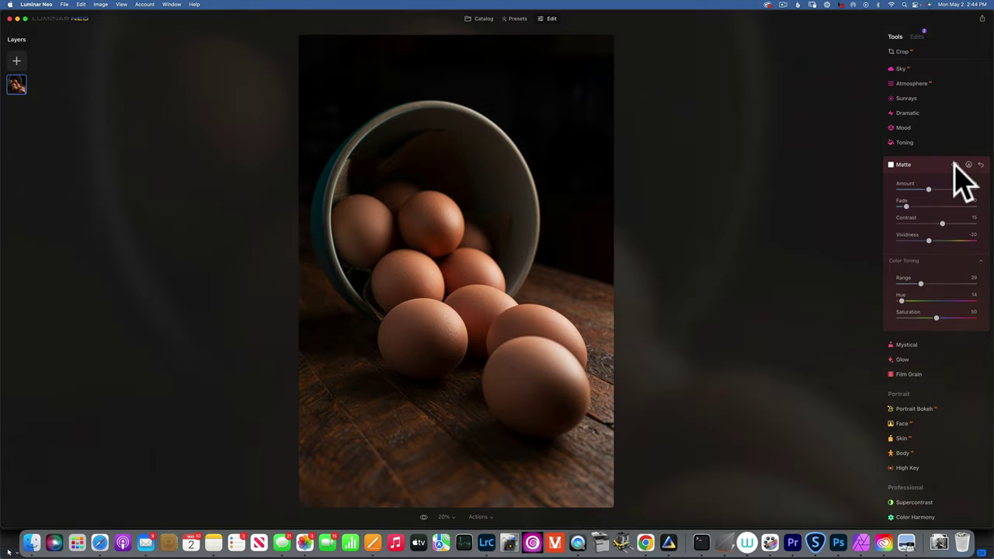
pyautogui.click(955, 165)
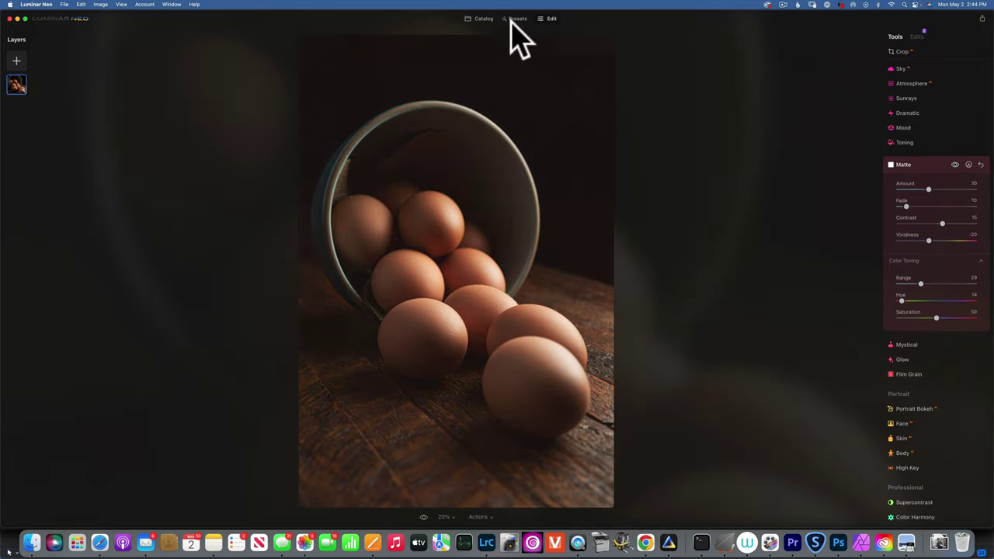
# - Return to the Catalog, open the bread-slicing photo from the fade album, and enter Edit
pyautogui.click(481, 18)
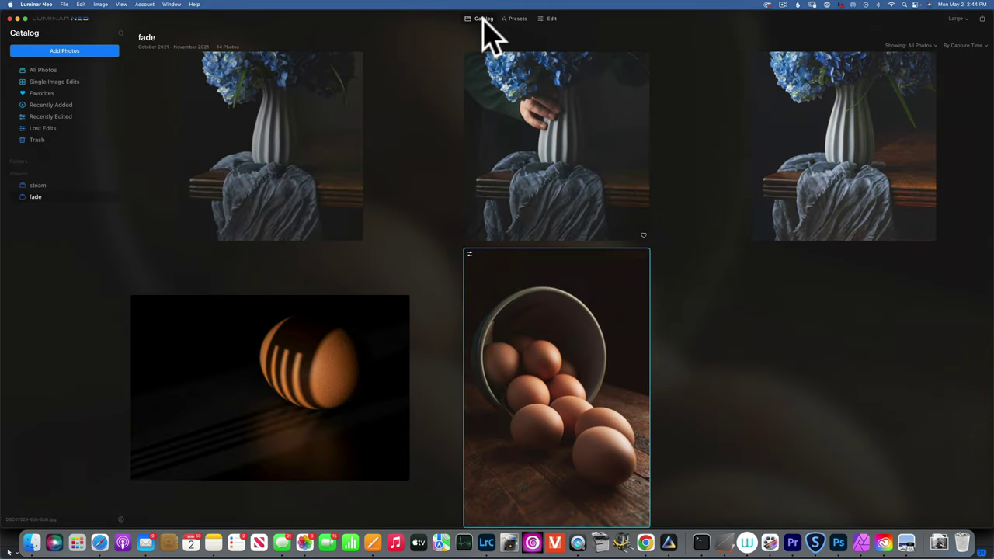
pyautogui.scroll(10, 580, 209)
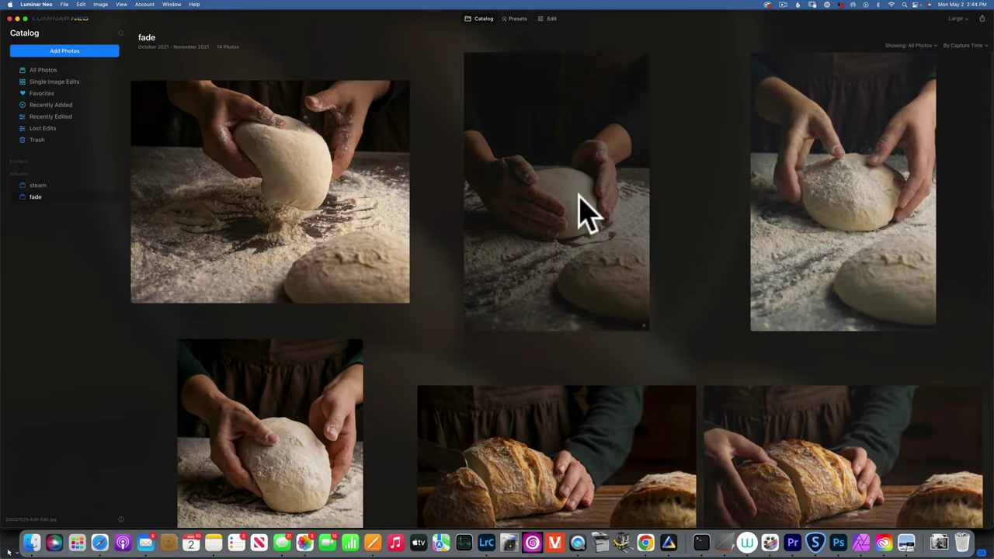
pyautogui.scroll(-3, 587, 214)
pyautogui.scroll(-3, 582, 212)
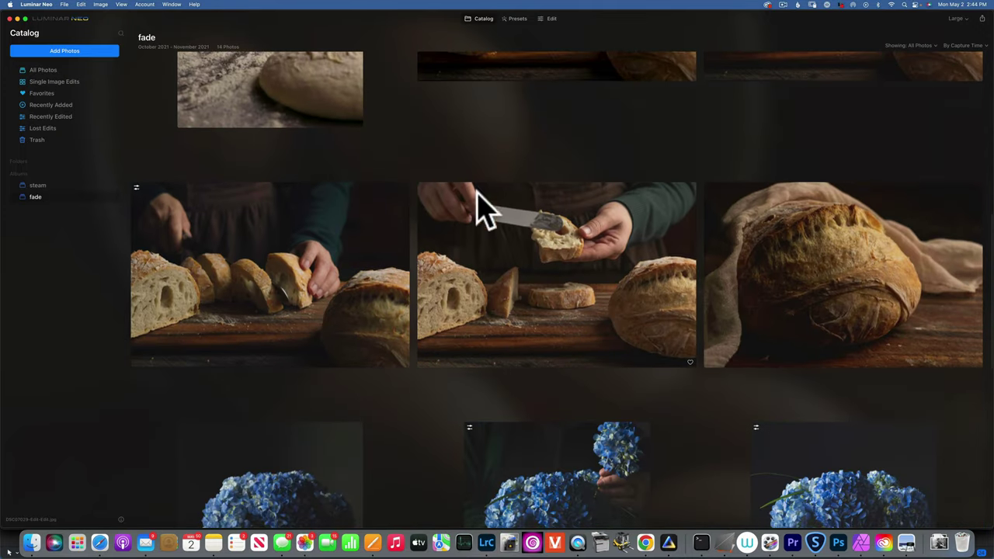
pyautogui.doubleClick(341, 278)
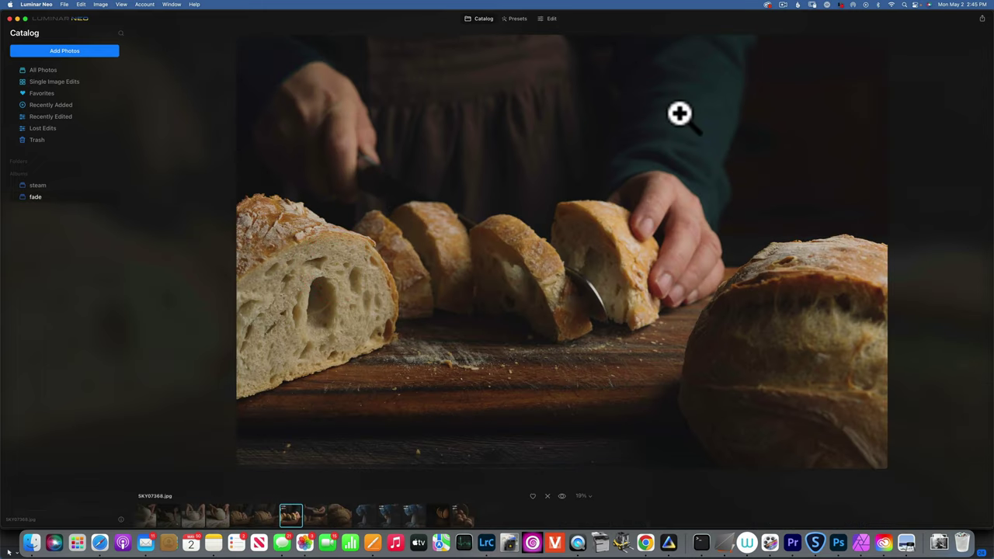
pyautogui.click(554, 20)
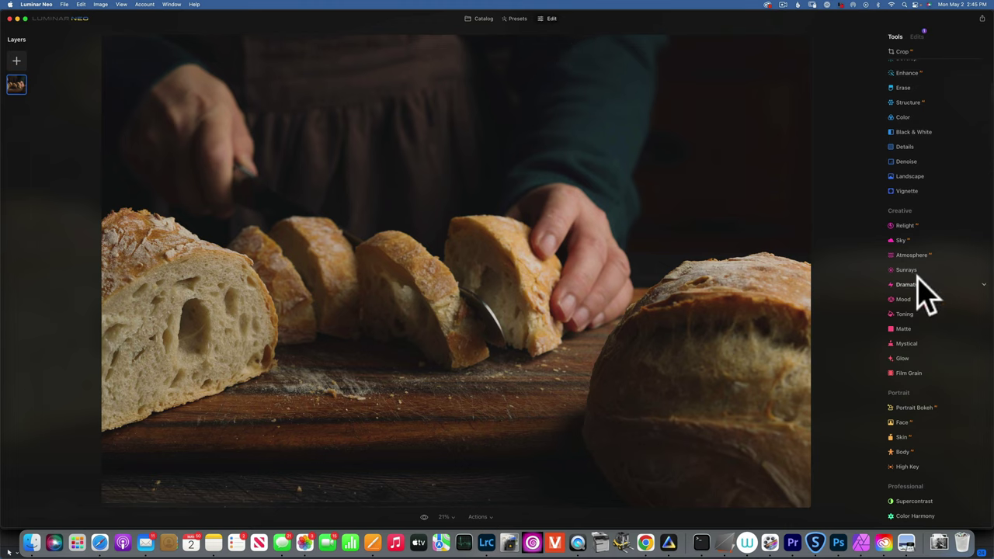
# - Set the bread photo's Matte to Amount 25, Fade 19, Contrast 42 and Vividness -2
pyautogui.click(904, 331)
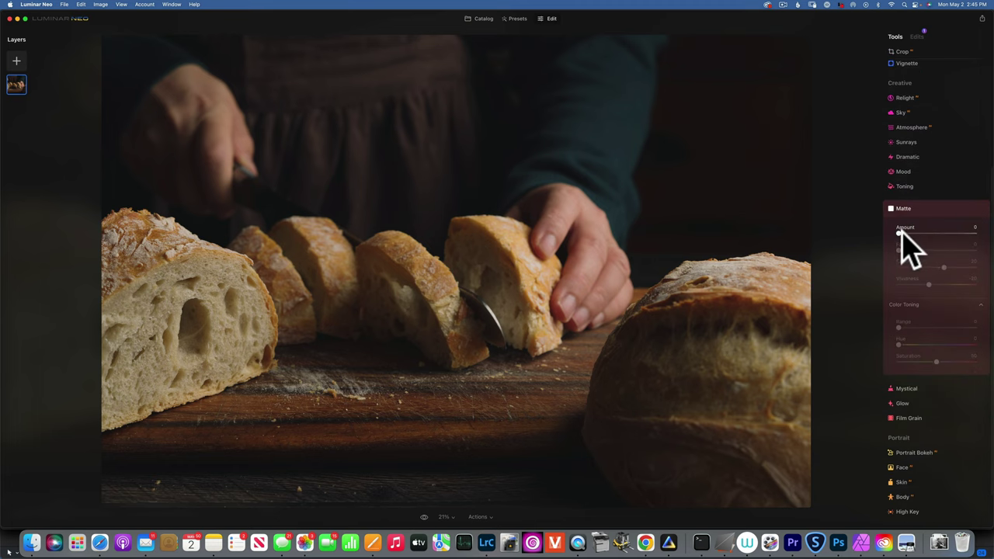
pyautogui.moveTo(898, 233); pyautogui.dragTo(955, 236)
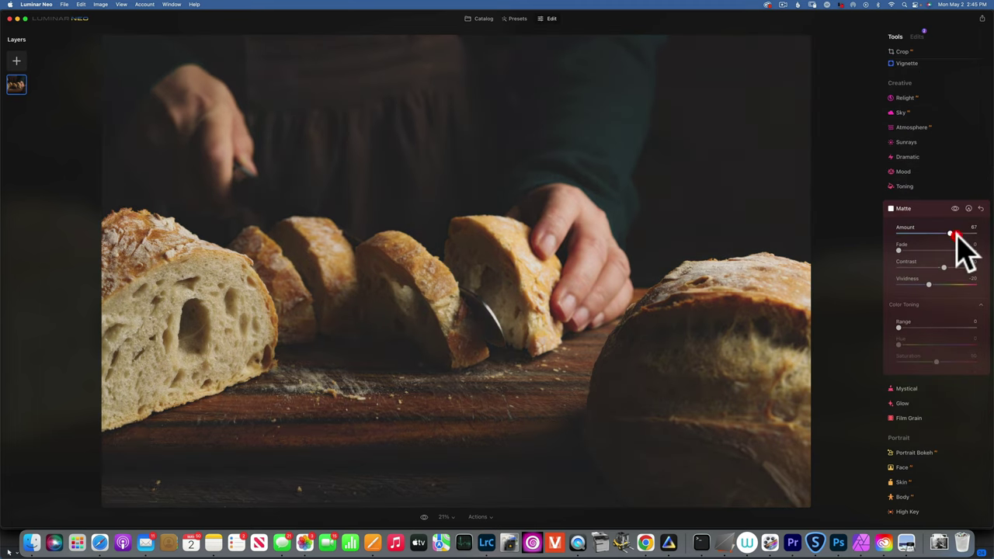
pyautogui.moveTo(899, 250); pyautogui.dragTo(916, 250)
pyautogui.click(915, 250)
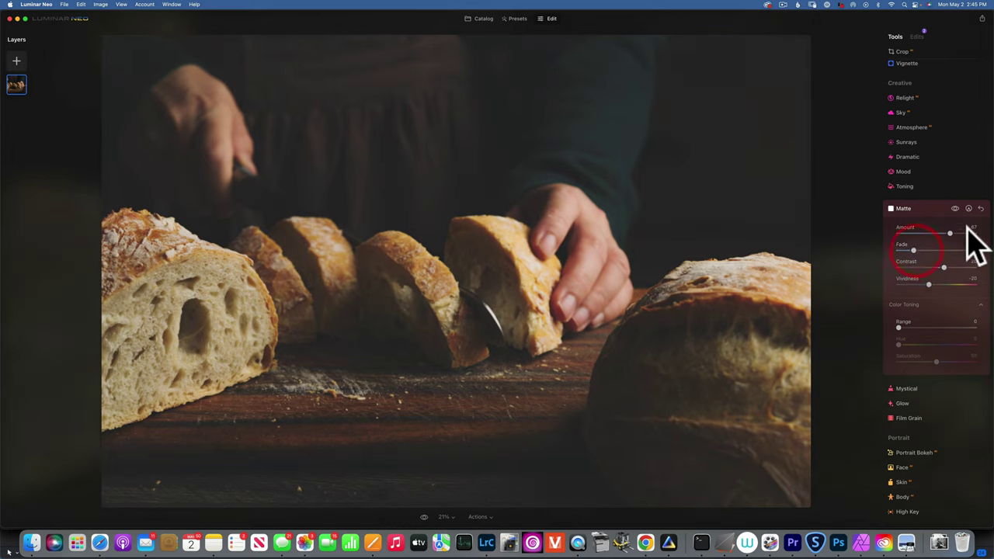
pyautogui.moveTo(949, 233); pyautogui.dragTo(915, 234)
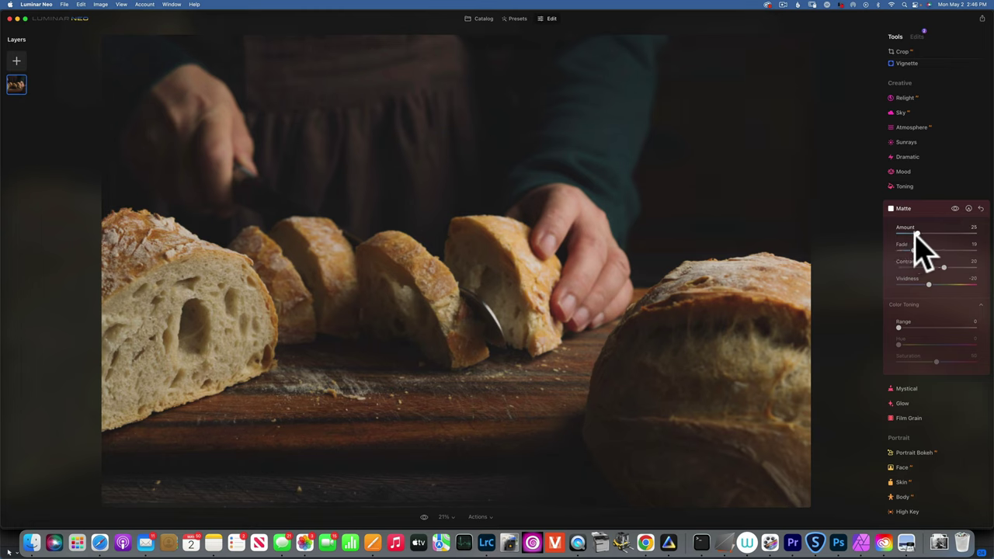
pyautogui.moveTo(944, 267); pyautogui.dragTo(951, 266)
pyautogui.moveTo(928, 284); pyautogui.dragTo(903, 299)
pyautogui.scroll(-2, 940, 293)
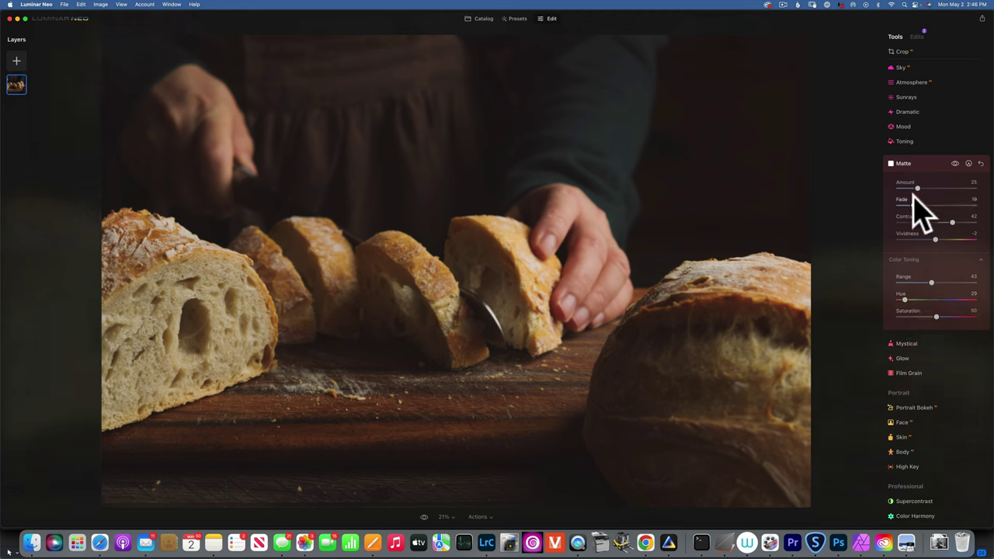
# - Compare the bread photo with and without its matte several times, then collapse the Matte panel
pyautogui.click(424, 516)
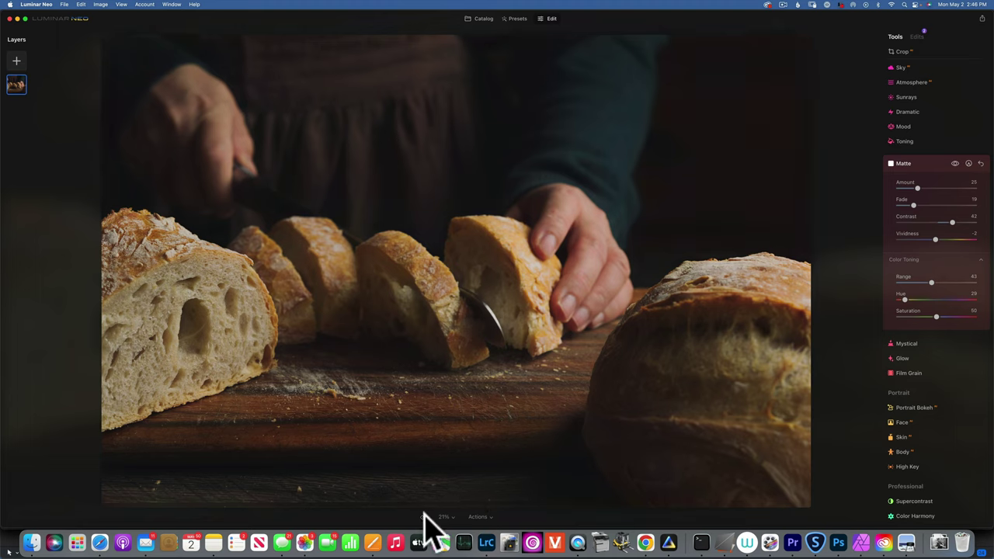
pyautogui.click(424, 516)
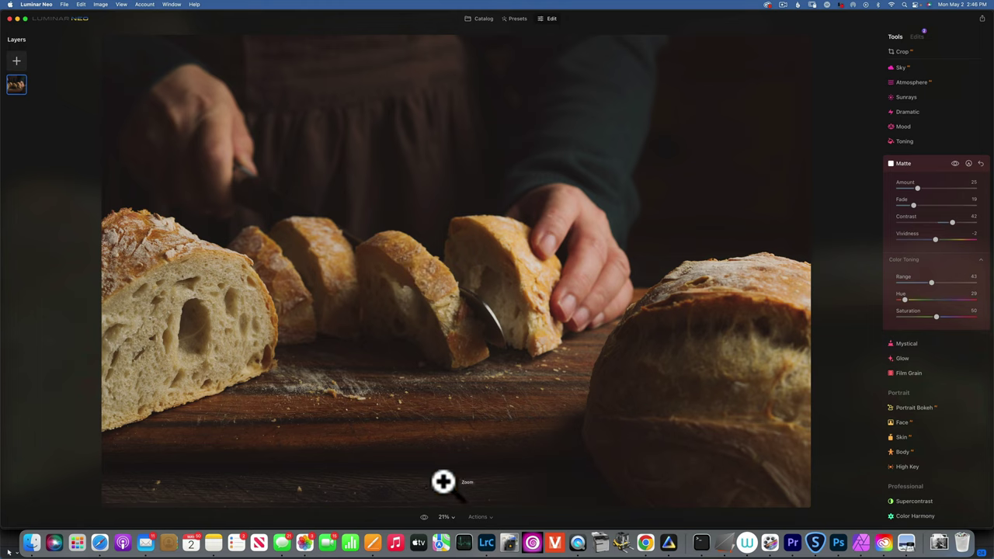
pyautogui.click(424, 516)
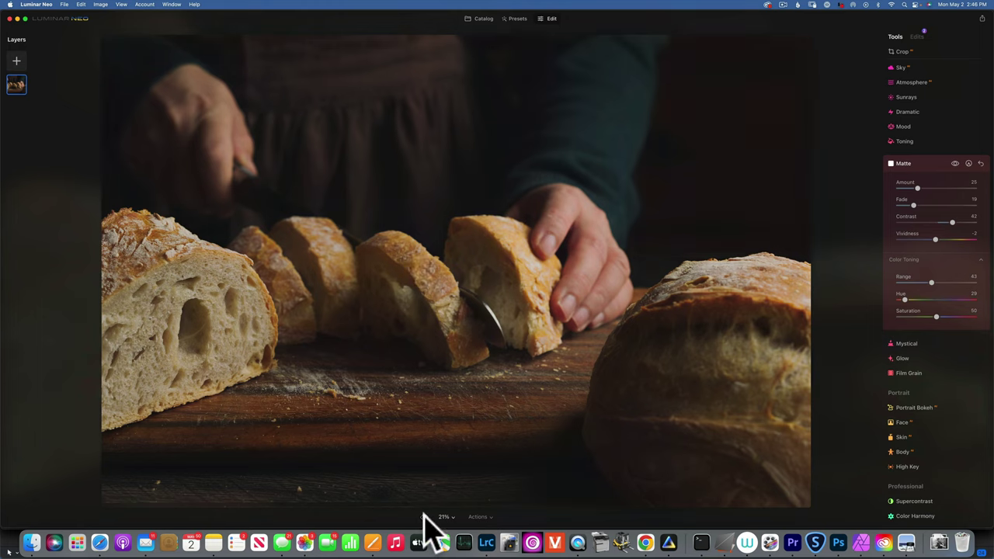
pyautogui.click(424, 516)
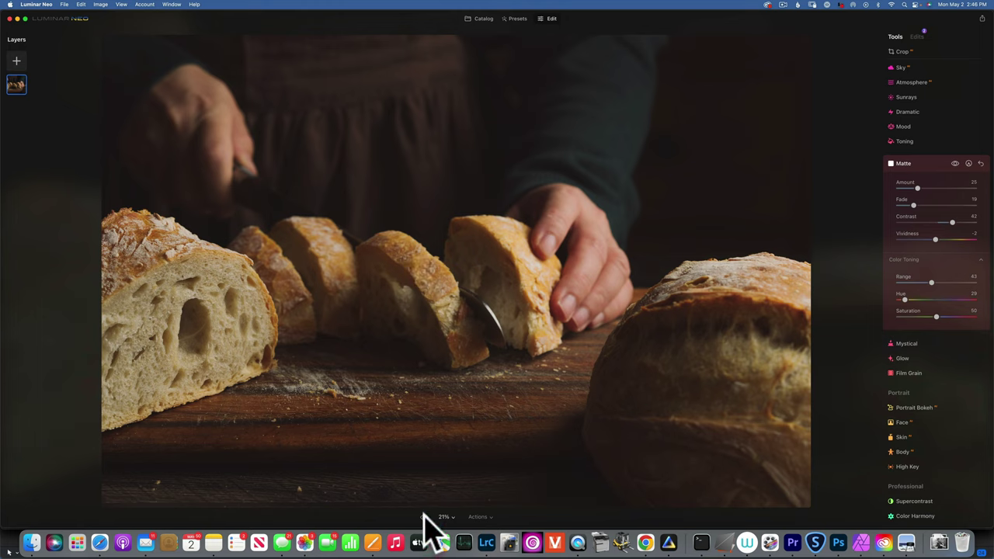
pyautogui.click(424, 517)
pyautogui.click(424, 516)
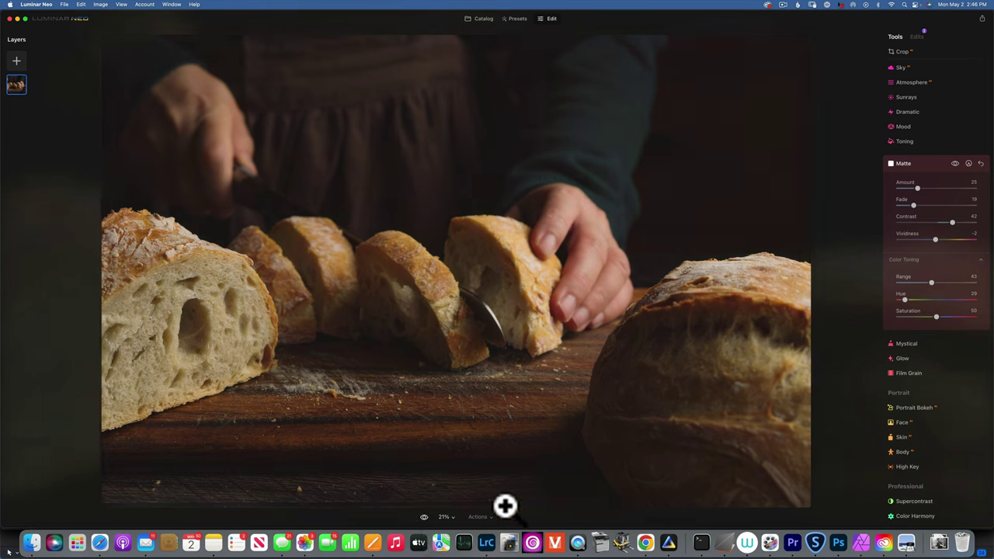
pyautogui.click(424, 517)
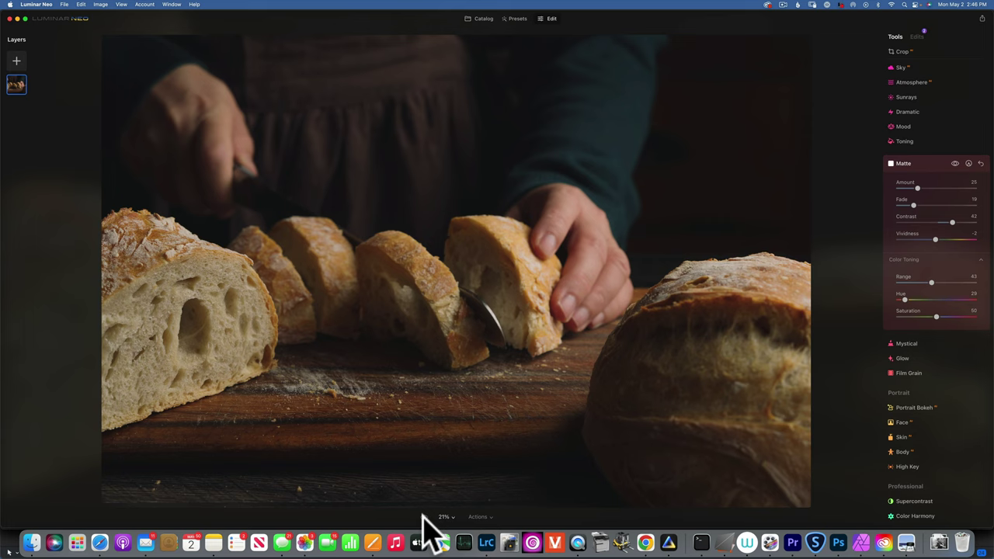
pyautogui.click(424, 517)
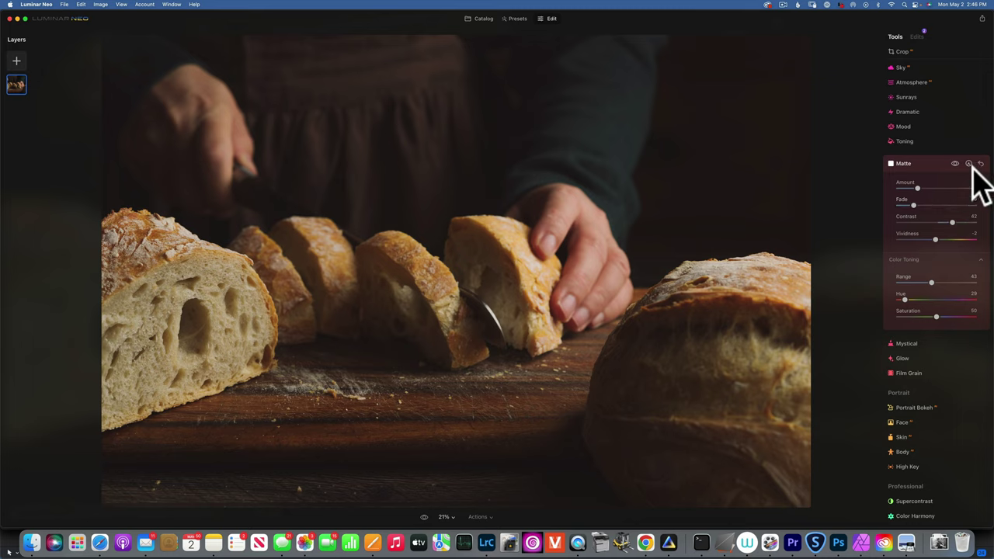
pyautogui.click(917, 162)
pyautogui.scroll(5, 901, 217)
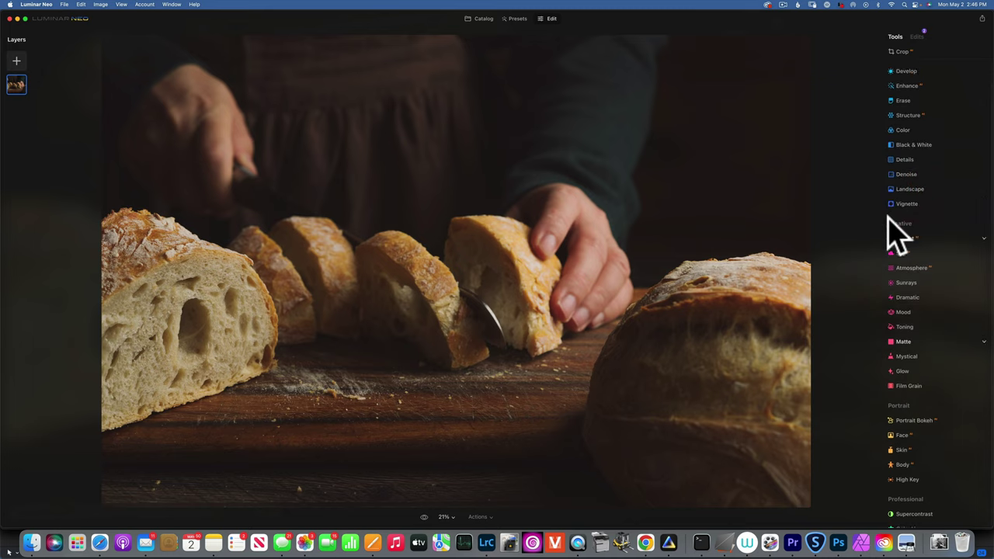